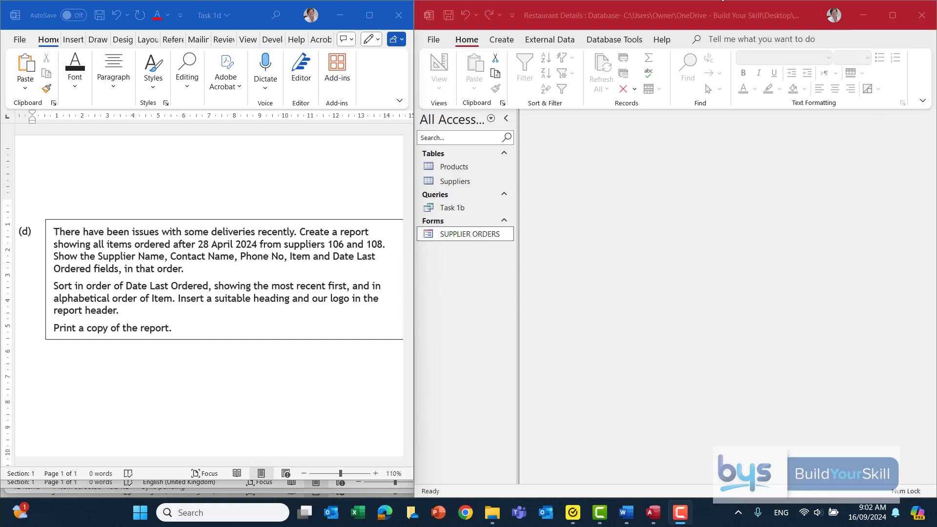
Create a query in design view with the Products and Suppliers tables, and enlarge the Suppliers box to show all its fields.
{"action": "left_click", "coordinate": [501, 44]}
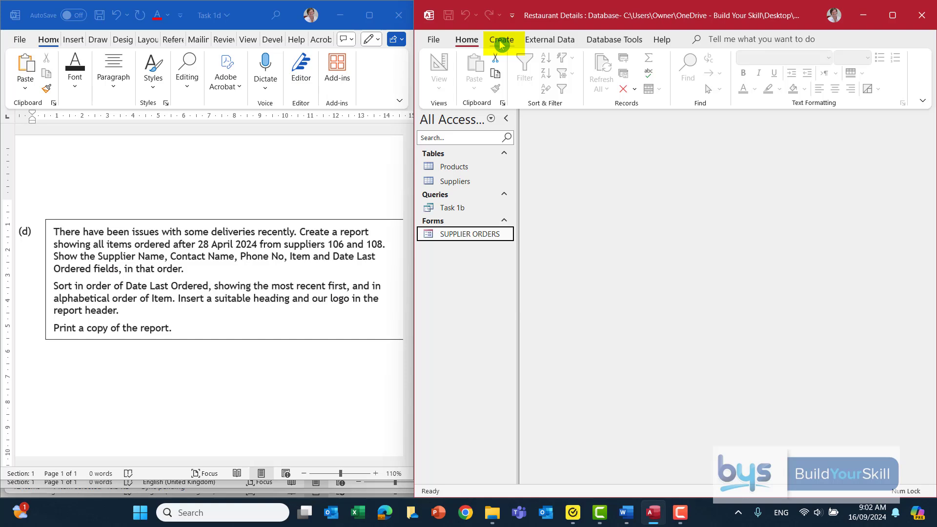
{"action": "left_click", "coordinate": [501, 44]}
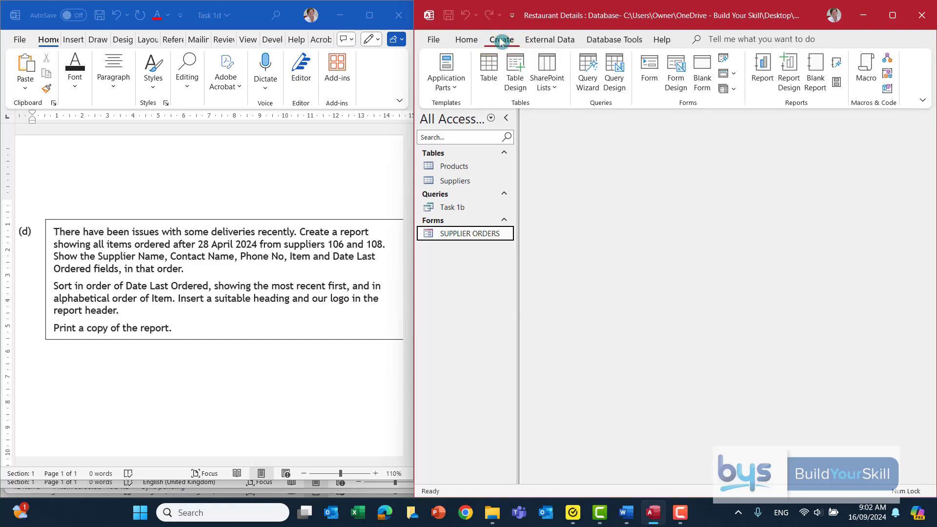
{"action": "left_click", "coordinate": [616, 76]}
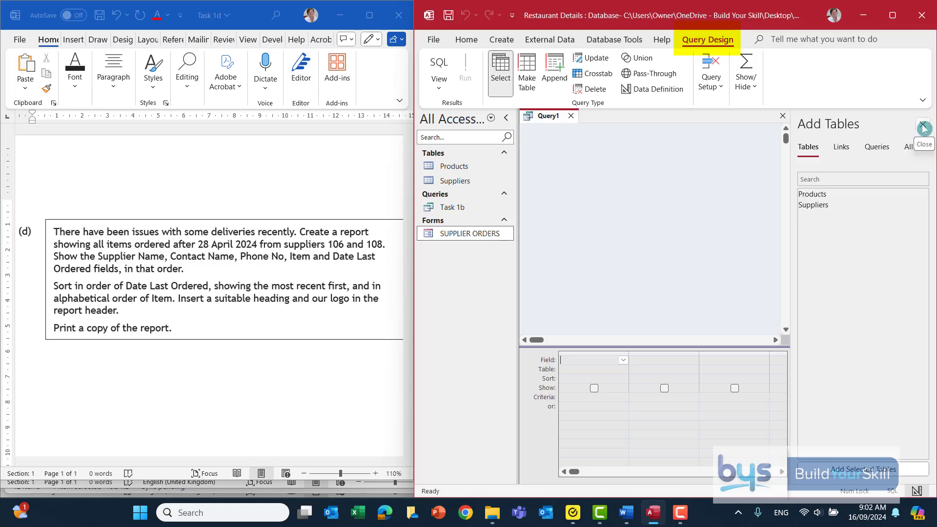
{"action": "double_click", "coordinate": [808, 195]}
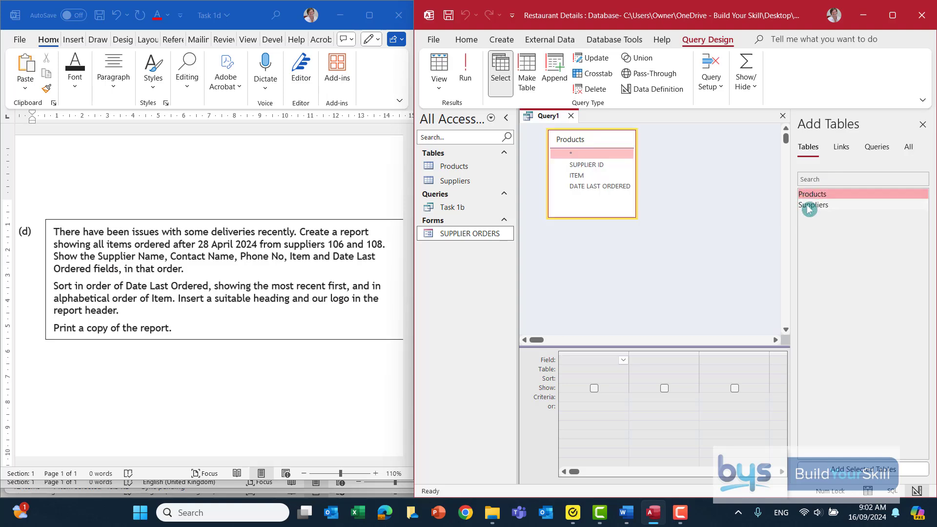
{"action": "double_click", "coordinate": [809, 205]}
{"action": "left_click", "coordinate": [923, 125]}
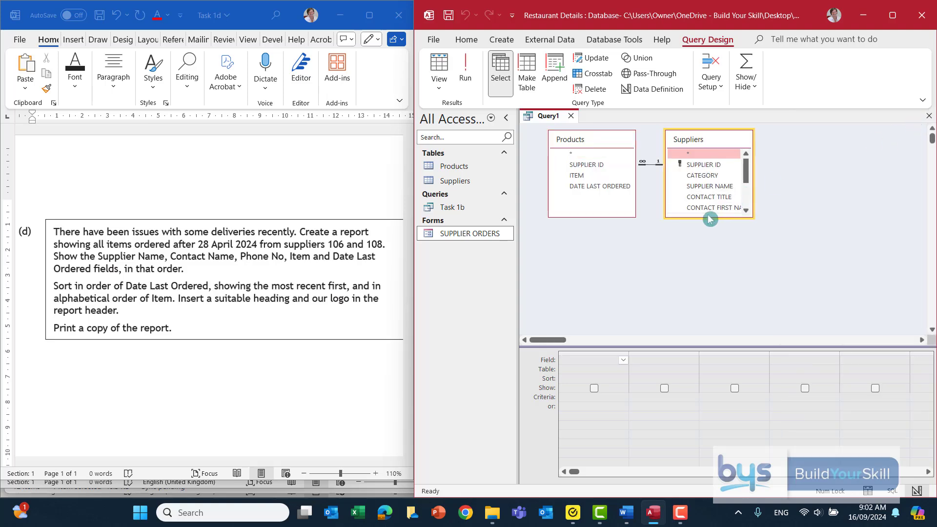
{"action": "left_click_drag", "start_coordinate": [703, 218], "coordinate": [702, 300]}
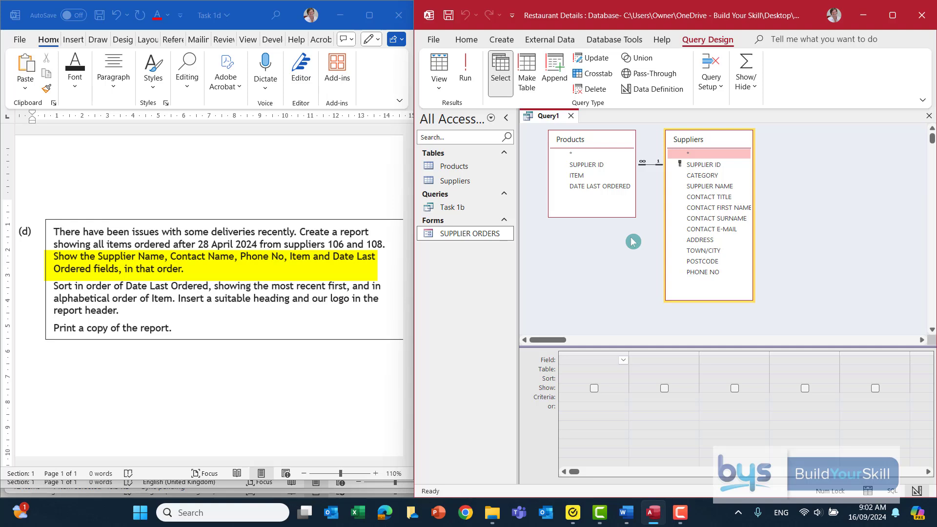
Add Supplier Name, Contact Title, Contact First Name, Contact Surname and Phone No from Suppliers to the query grid in that order.
{"action": "left_click", "coordinate": [577, 361]}
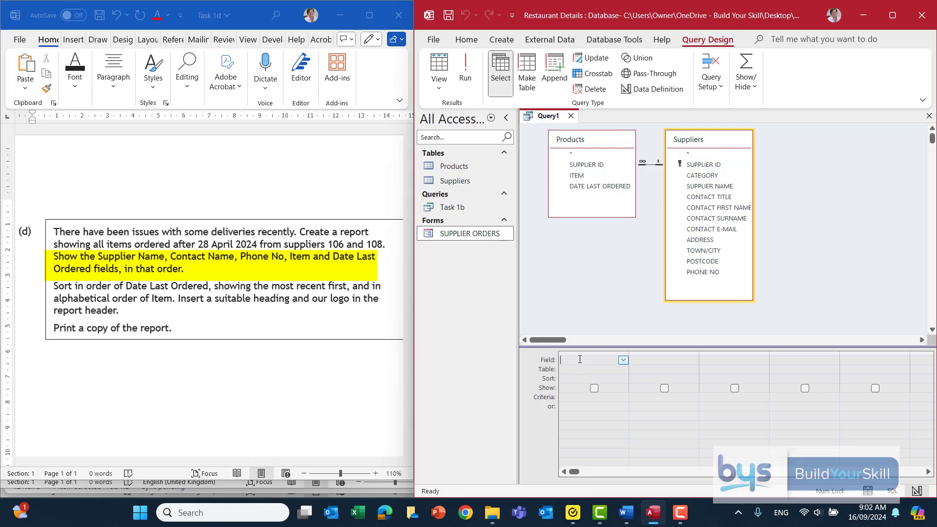
{"action": "double_click", "coordinate": [689, 187]}
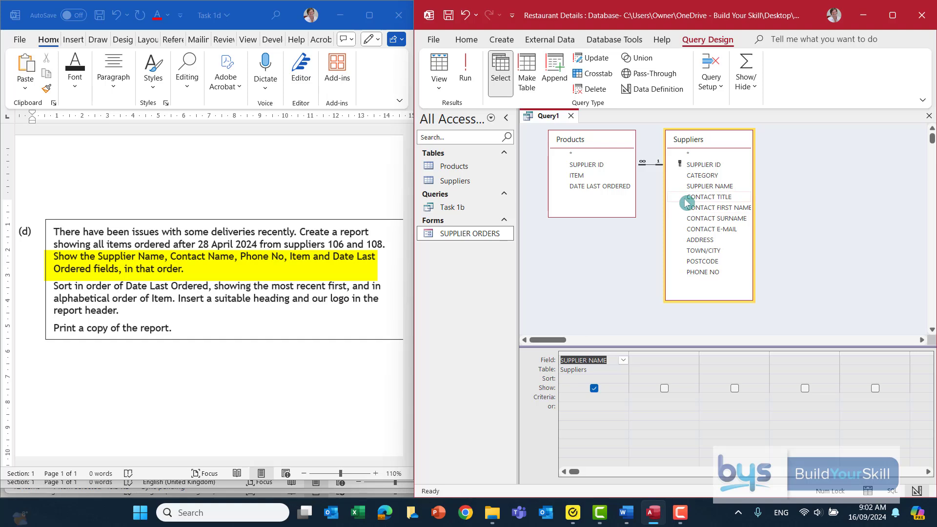
{"action": "double_click", "coordinate": [693, 199]}
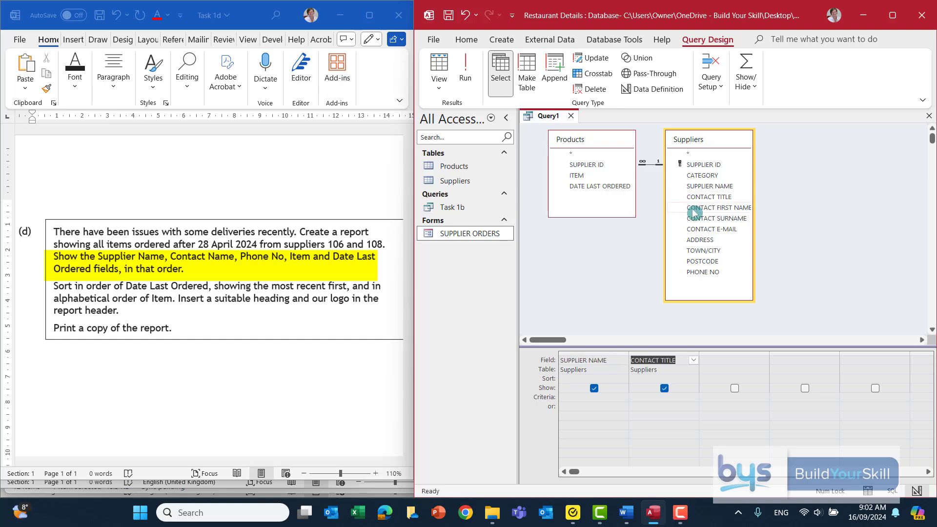
{"action": "double_click", "coordinate": [693, 209]}
{"action": "double_click", "coordinate": [697, 220]}
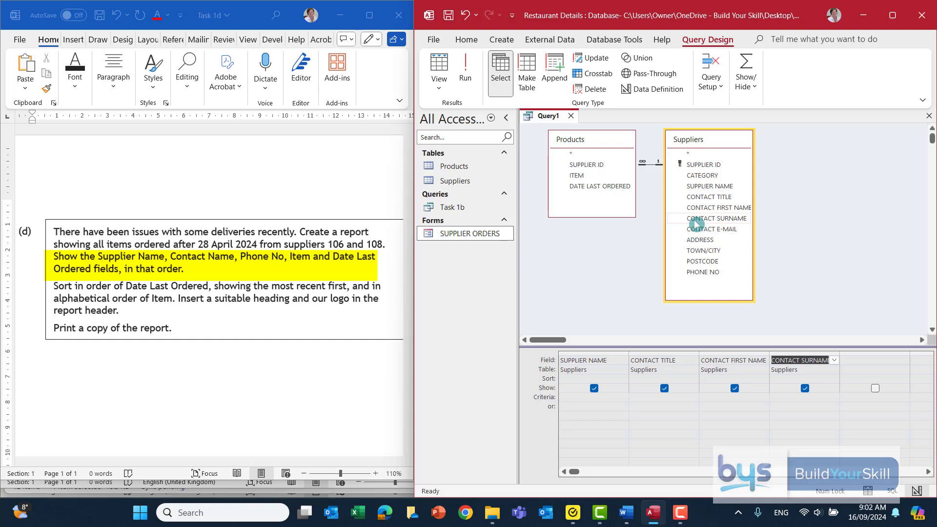
{"action": "double_click", "coordinate": [703, 273]}
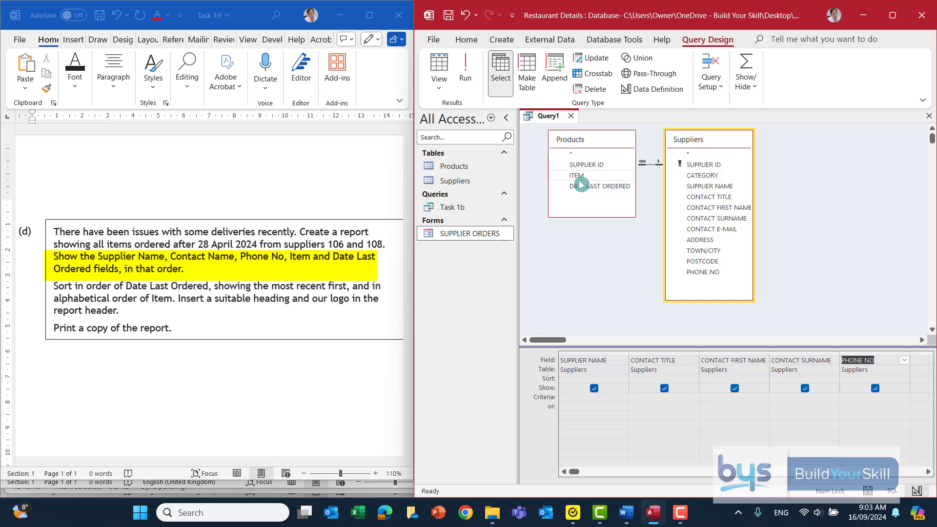
Add the Item and Date Last Ordered fields from Products after Phone No in the query grid.
{"action": "left_click", "coordinate": [928, 472]}
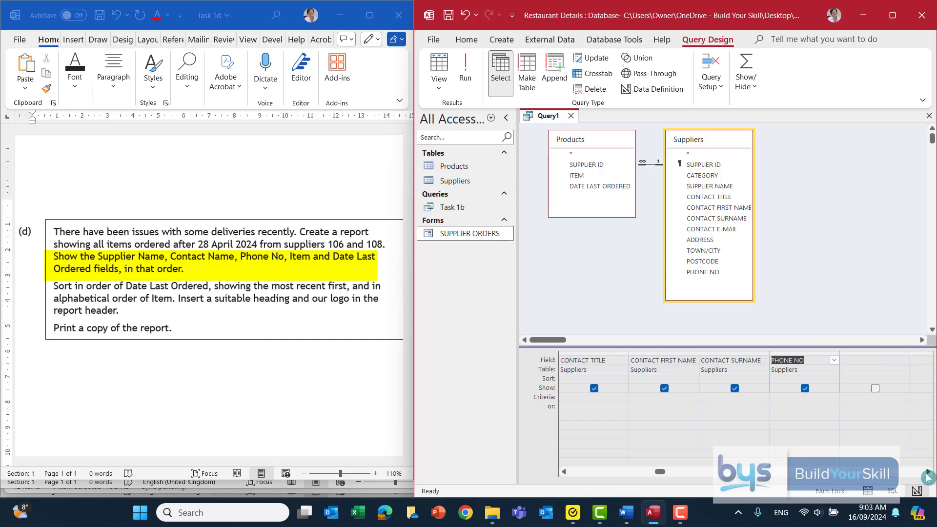
{"action": "double_click", "coordinate": [577, 176]}
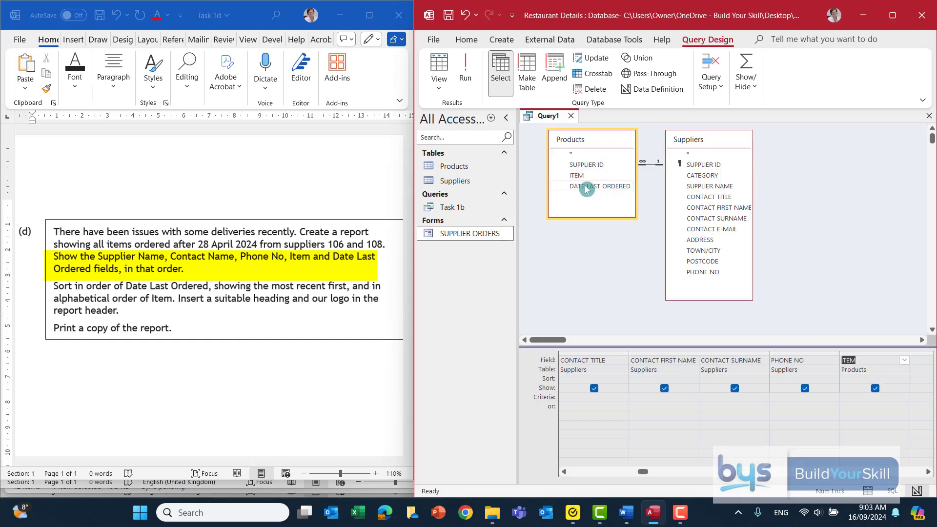
{"action": "left_click", "coordinate": [585, 188]}
{"action": "double_click", "coordinate": [585, 188]}
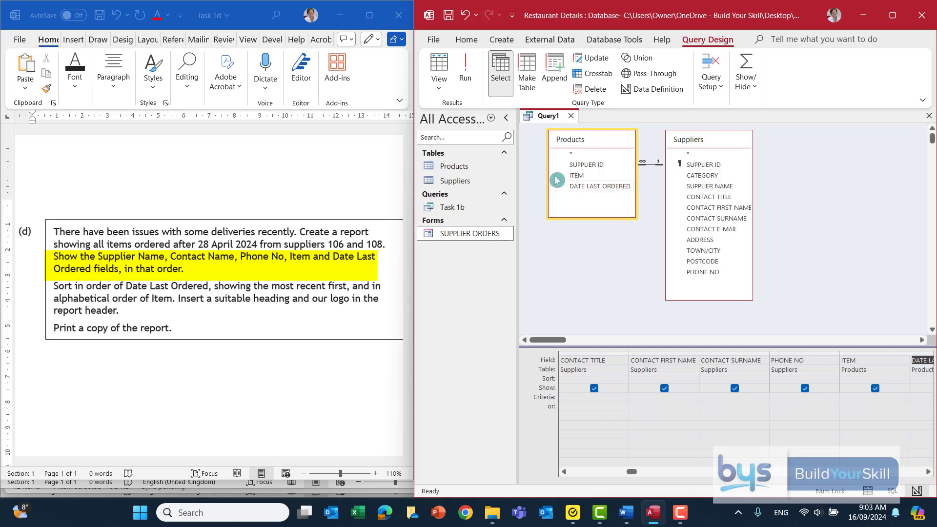
Run the query, check all its columns in the maximised window, and return to design view at the original window size.
{"action": "left_click", "coordinate": [465, 66]}
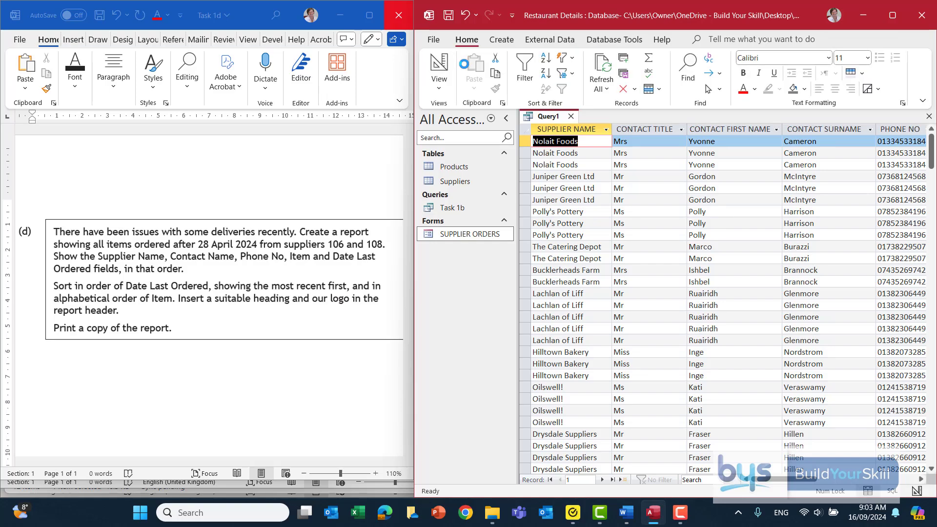
{"action": "left_click", "coordinate": [892, 15]}
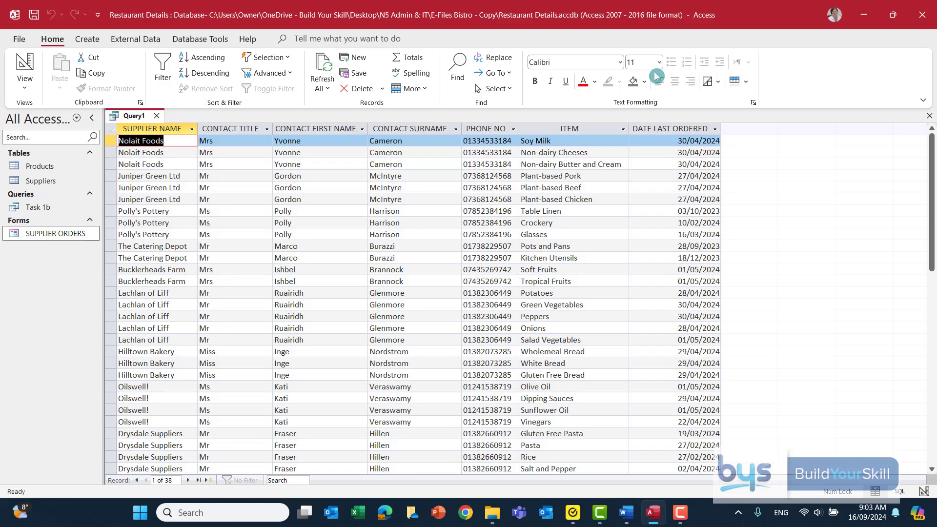
{"action": "key", "text": "super+Down"}
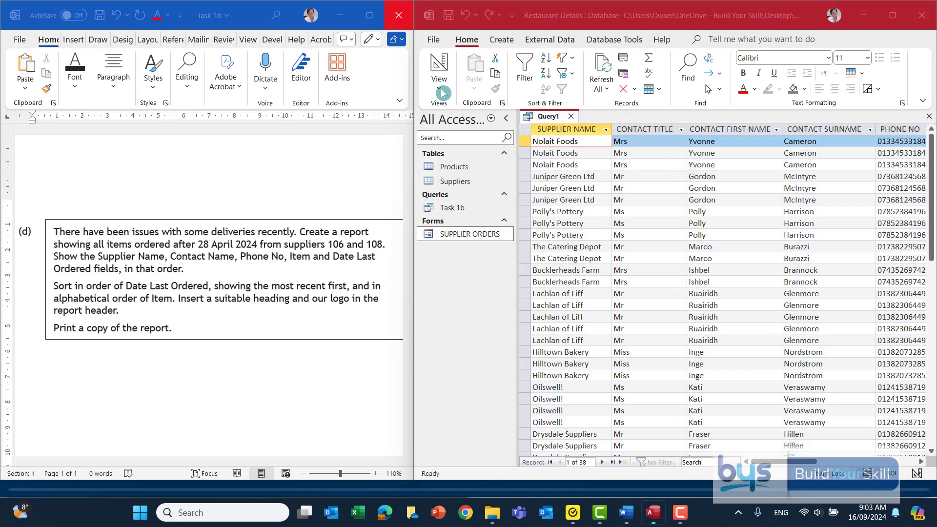
{"action": "left_click", "coordinate": [438, 90]}
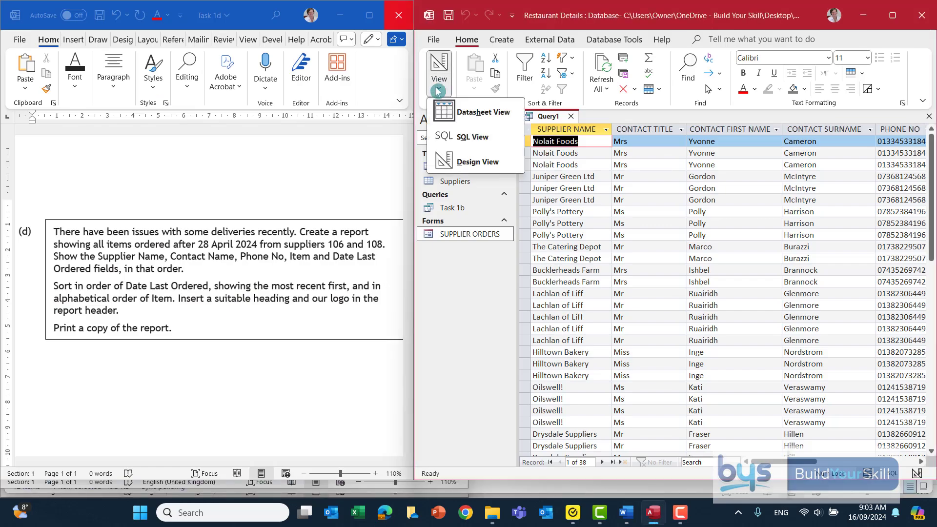
{"action": "left_click", "coordinate": [472, 162]}
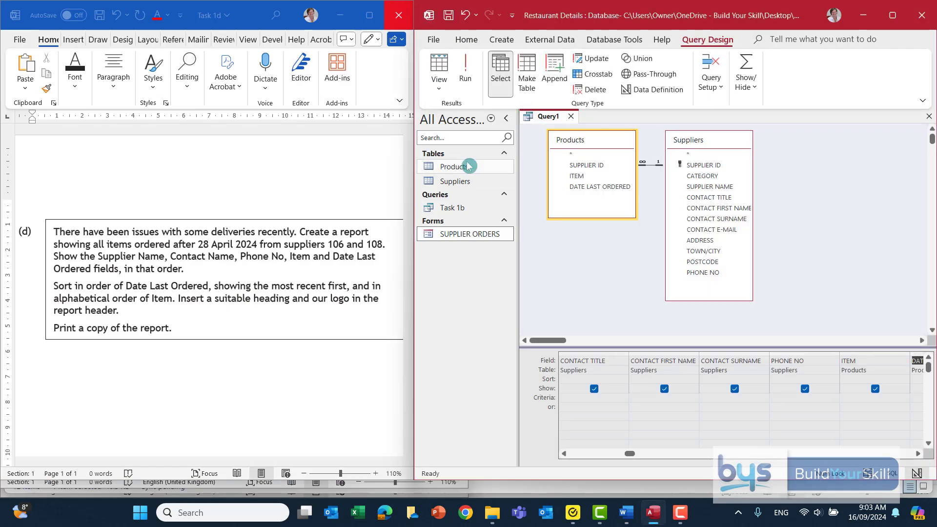
Set the Date Last Ordered criterion to >28/04/2024.
{"action": "left_click", "coordinate": [918, 453]}
{"action": "left_click_drag", "start_coordinate": [685, 453], "coordinate": [737, 455]}
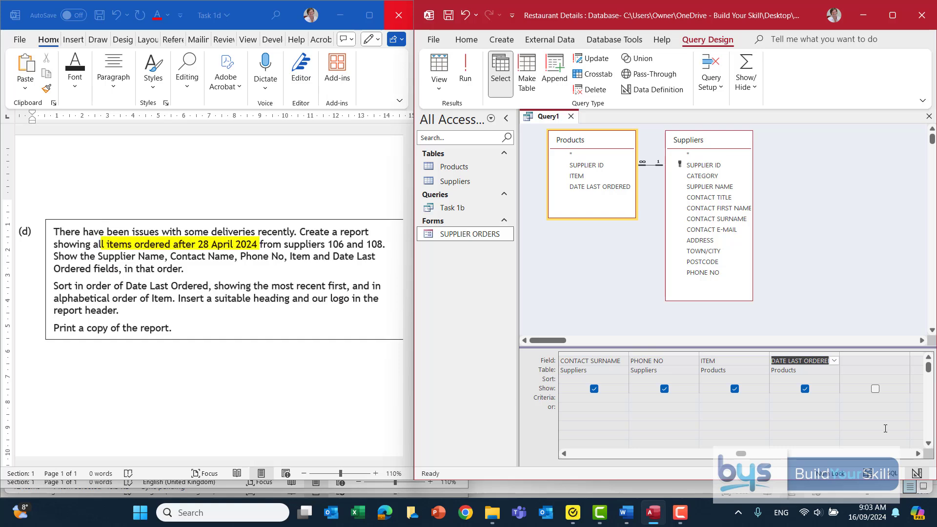
{"action": "left_click", "coordinate": [779, 398]}
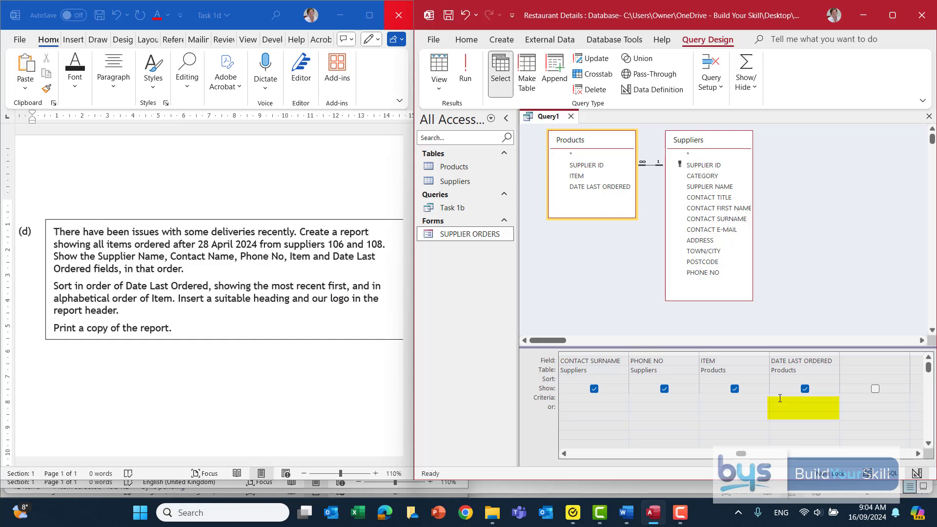
{"action": "type", "text": ">"}
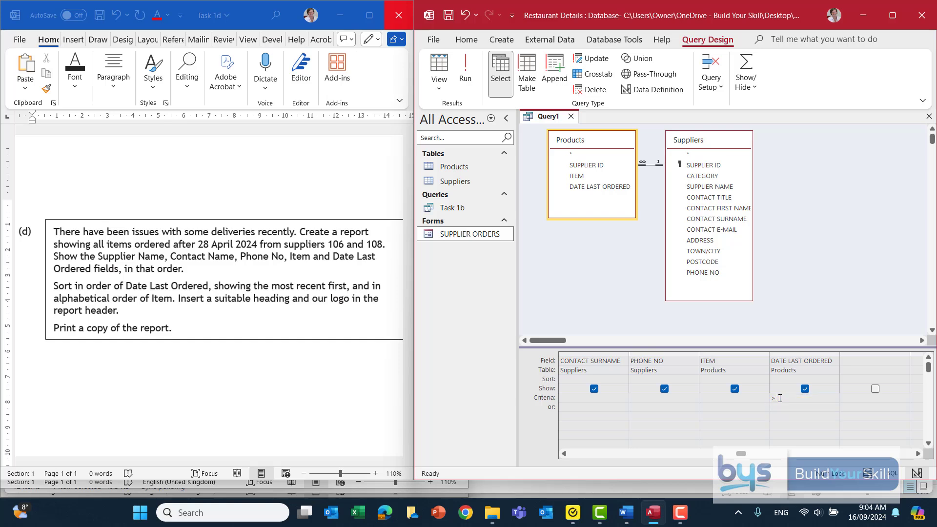
{"action": "type", "text": "28/04/2024"}
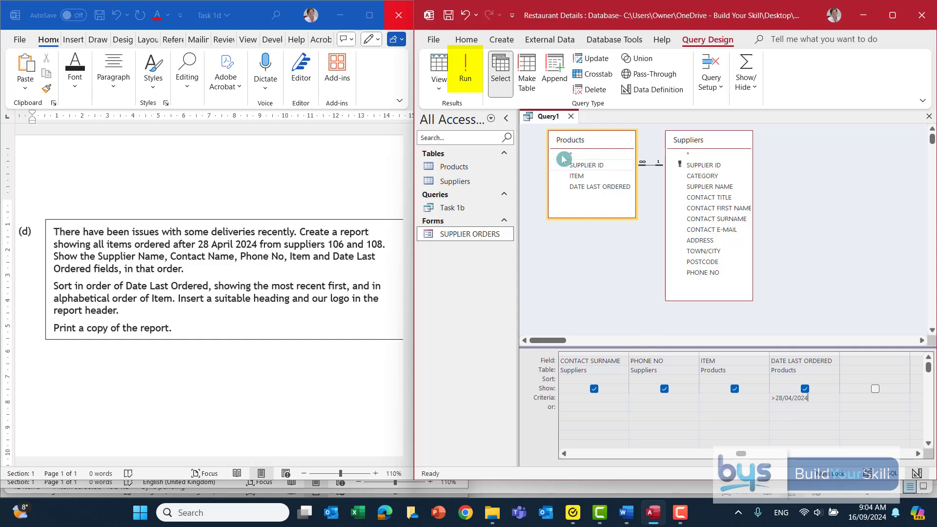
Run the query, check the dates in the Date Last Ordered column, and return to design view.
{"action": "left_click", "coordinate": [464, 73]}
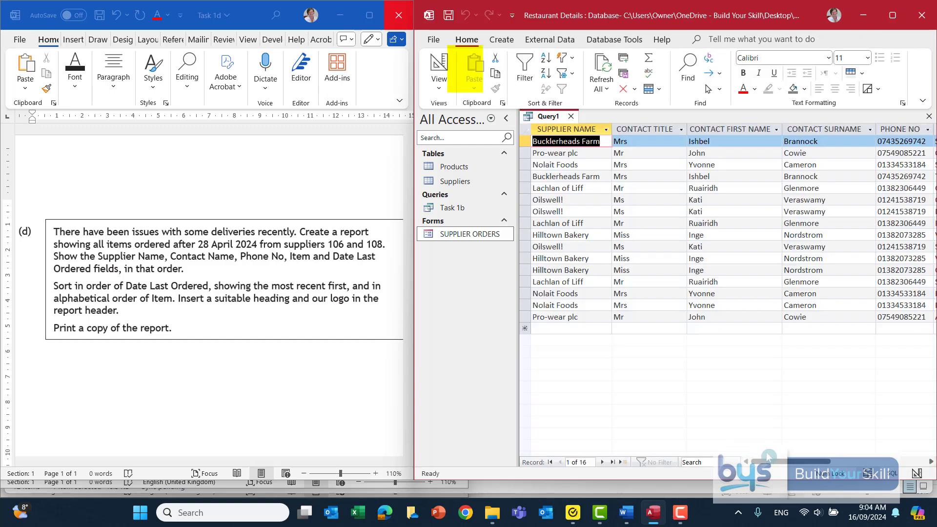
{"action": "left_click_drag", "start_coordinate": [781, 461], "coordinate": [798, 461]}
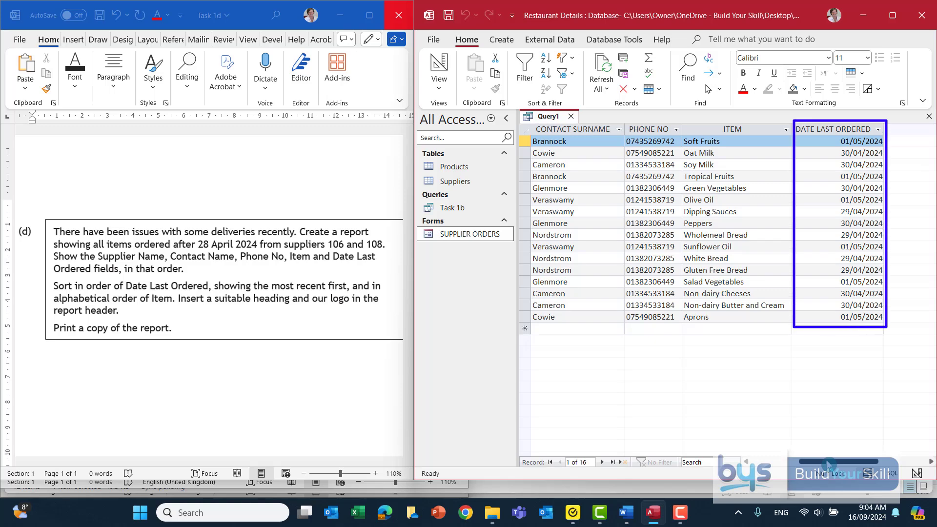
{"action": "left_click_drag", "start_coordinate": [828, 461], "coordinate": [780, 461]}
{"action": "left_click", "coordinate": [441, 89]}
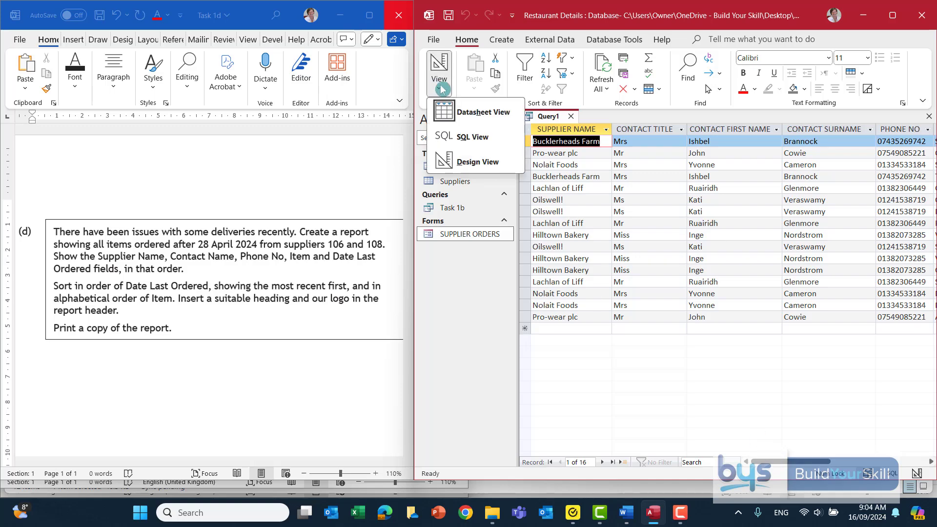
{"action": "left_click", "coordinate": [480, 161]}
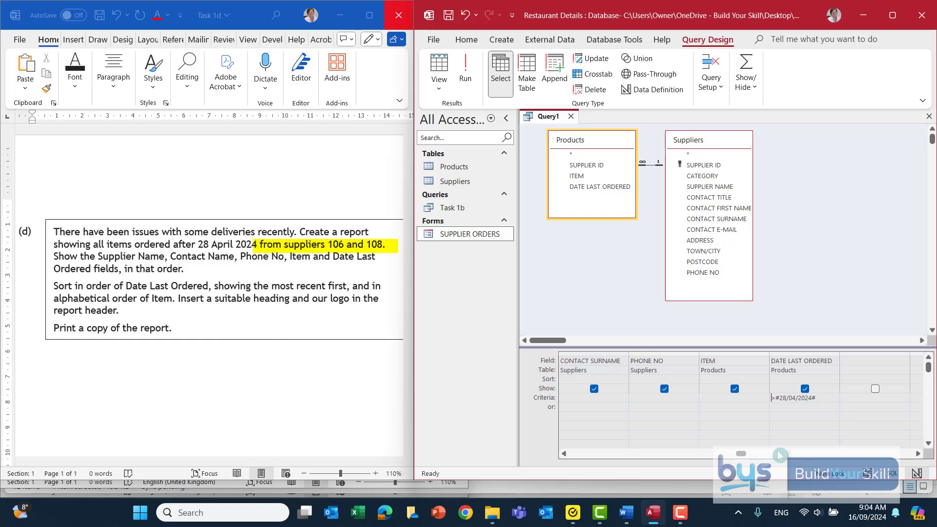
Add the Supplier ID field from Suppliers after Date Last Ordered in the query grid.
{"action": "left_click", "coordinate": [918, 454]}
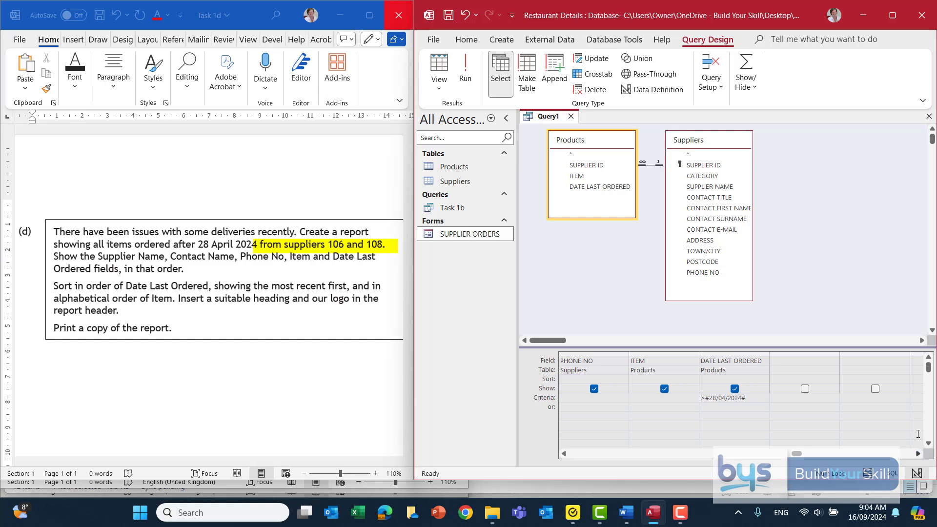
{"action": "left_click", "coordinate": [693, 166]}
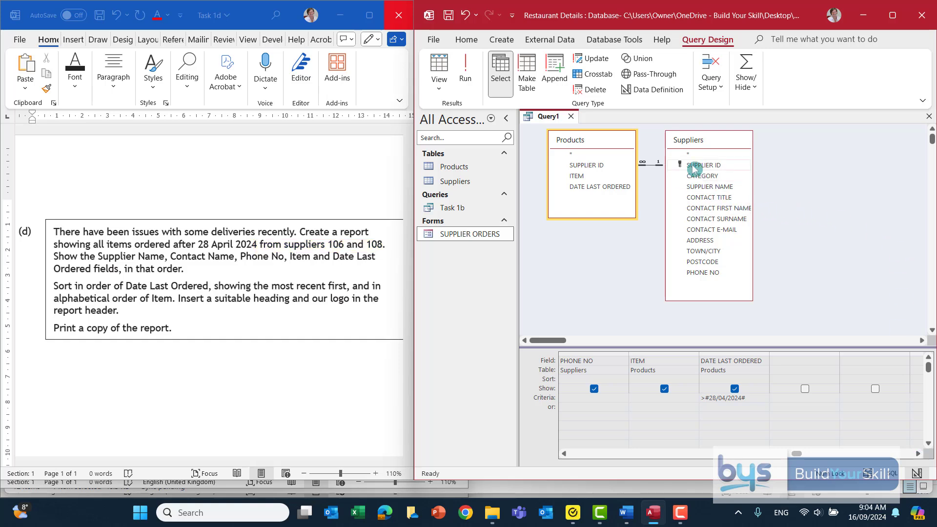
{"action": "double_click", "coordinate": [693, 166]}
Run the query, examine the Supplier ID column, and return to design view.
{"action": "left_click", "coordinate": [463, 93]}
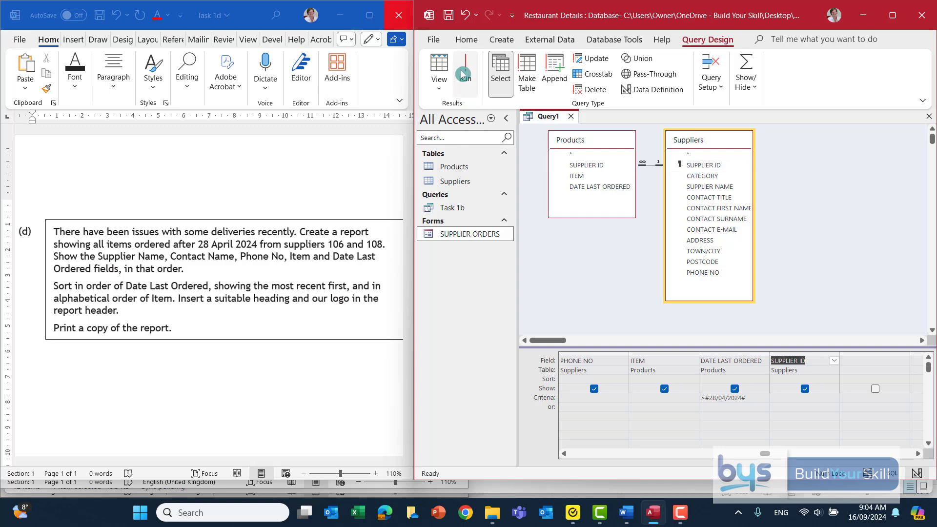
{"action": "scroll", "coordinate": [727, 229], "scroll_direction": "right", "scroll_amount": 10}
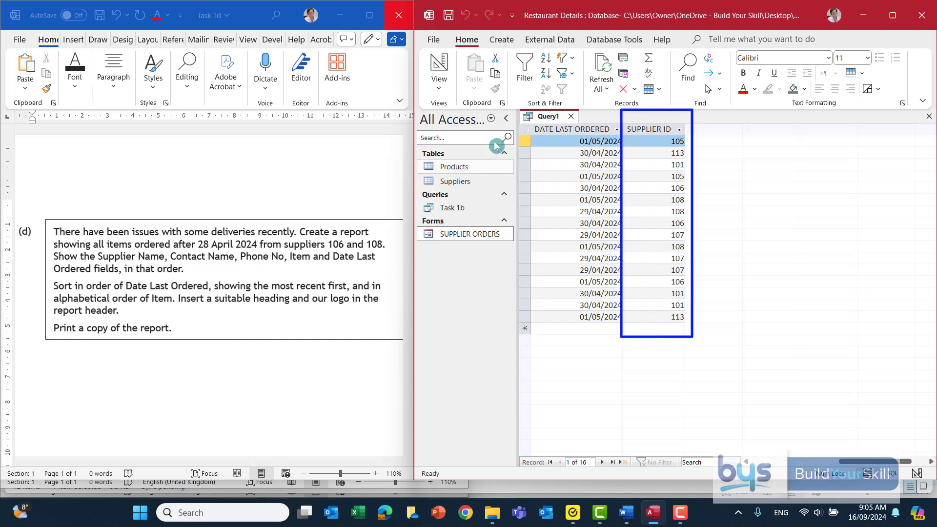
{"action": "left_click", "coordinate": [439, 82]}
{"action": "left_click", "coordinate": [460, 164]}
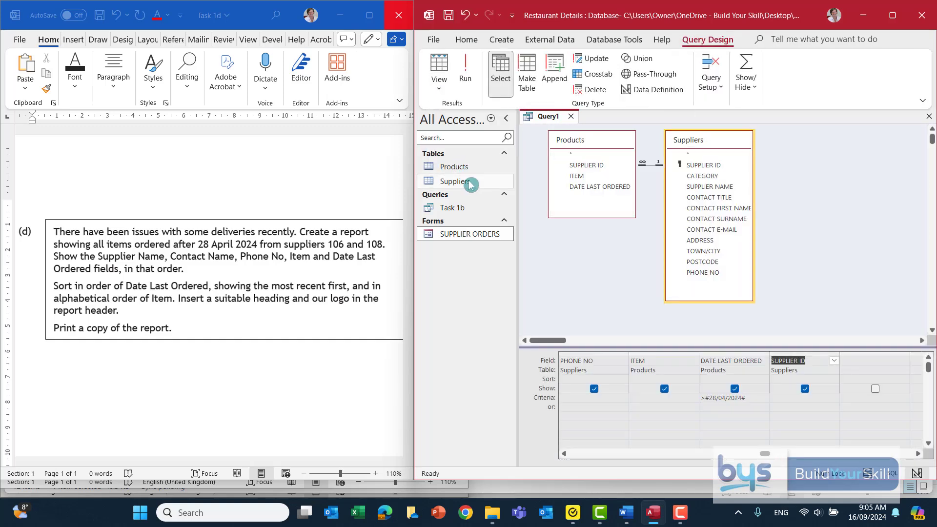
Set the Supplier ID criterion to 106 Or 108 in the query grid.
{"action": "left_click", "coordinate": [781, 397]}
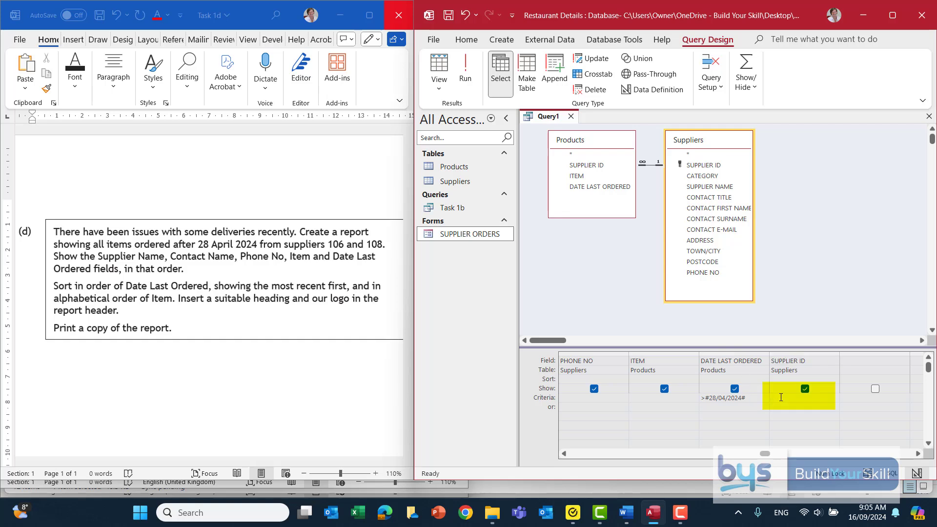
{"action": "type", "text": "106"}
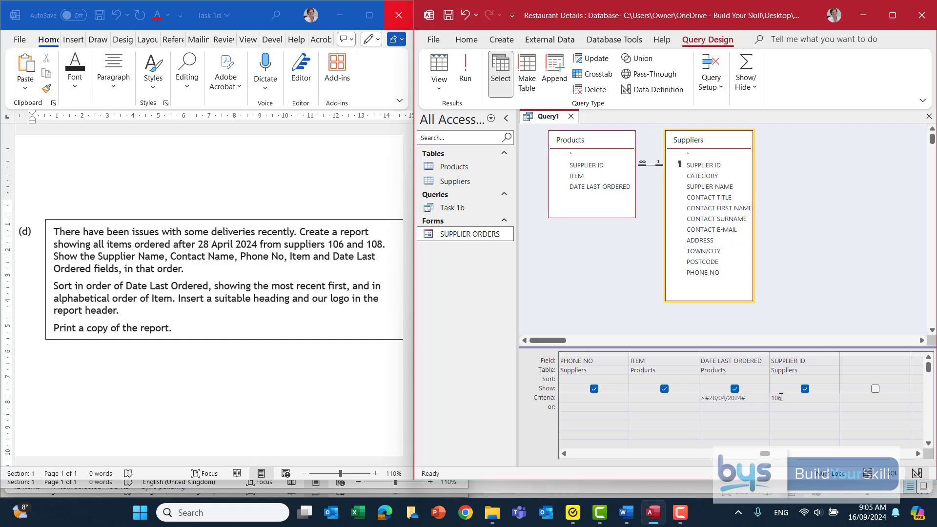
{"action": "type", "text": " o"}
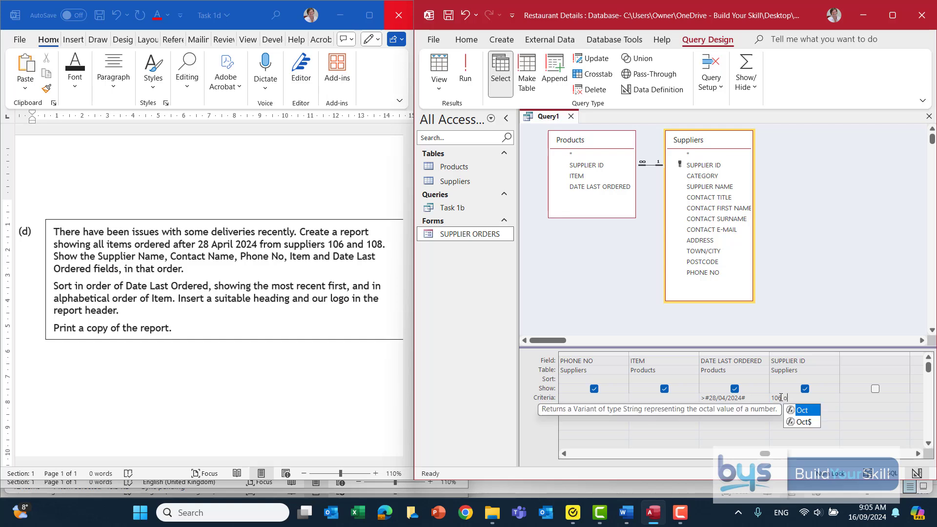
{"action": "type", "text": "r 1"}
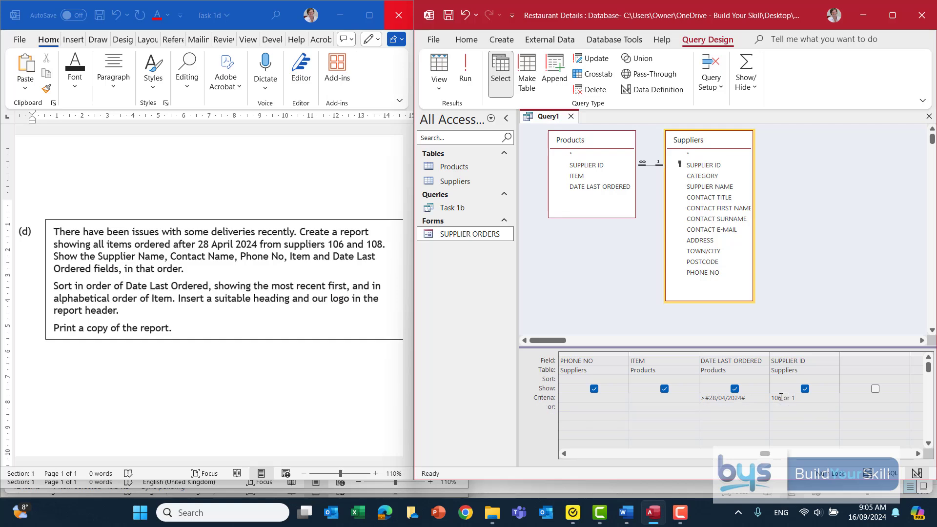
{"action": "type", "text": "08"}
Run the query, look across the columns of the filtered records, and return to design view.
{"action": "left_click", "coordinate": [465, 69]}
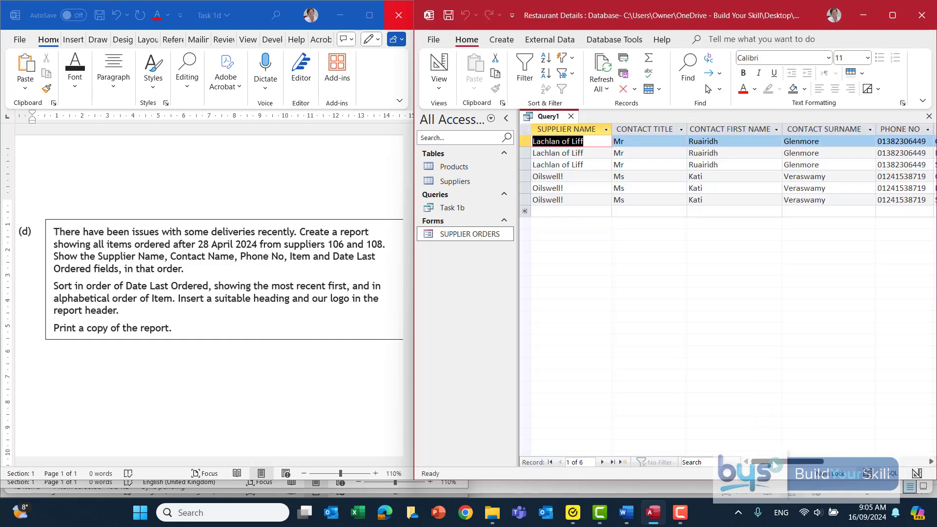
{"action": "scroll", "coordinate": [727, 170], "scroll_direction": "right", "scroll_amount": 5}
{"action": "scroll", "coordinate": [727, 171], "scroll_direction": "left", "scroll_amount": 5}
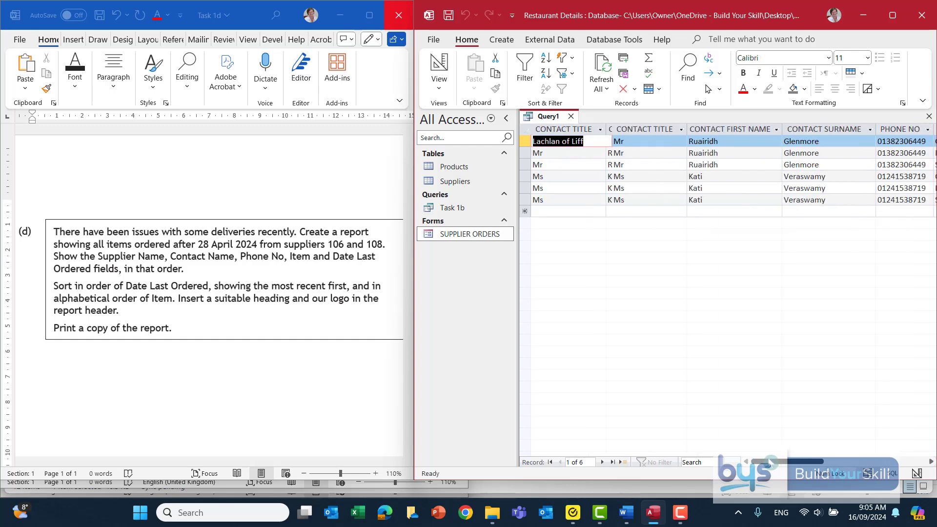
{"action": "left_click", "coordinate": [439, 88]}
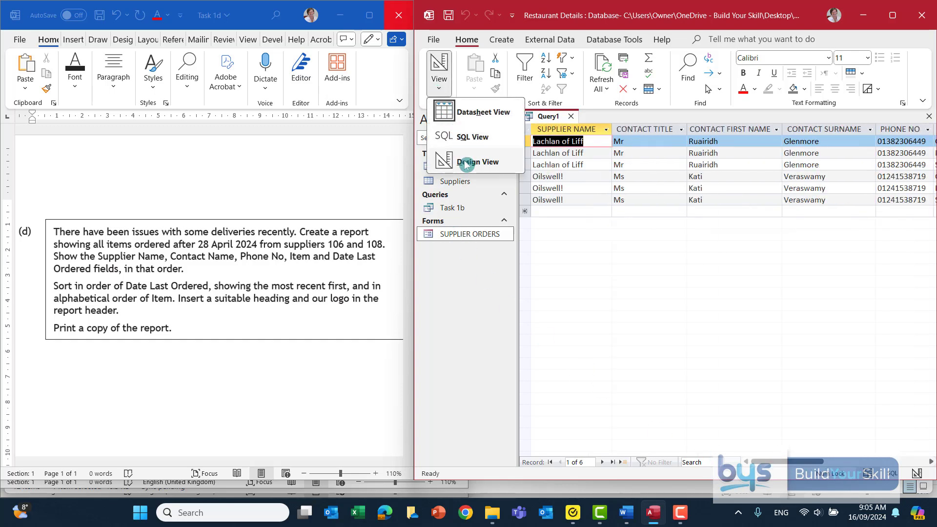
{"action": "left_click", "coordinate": [466, 163]}
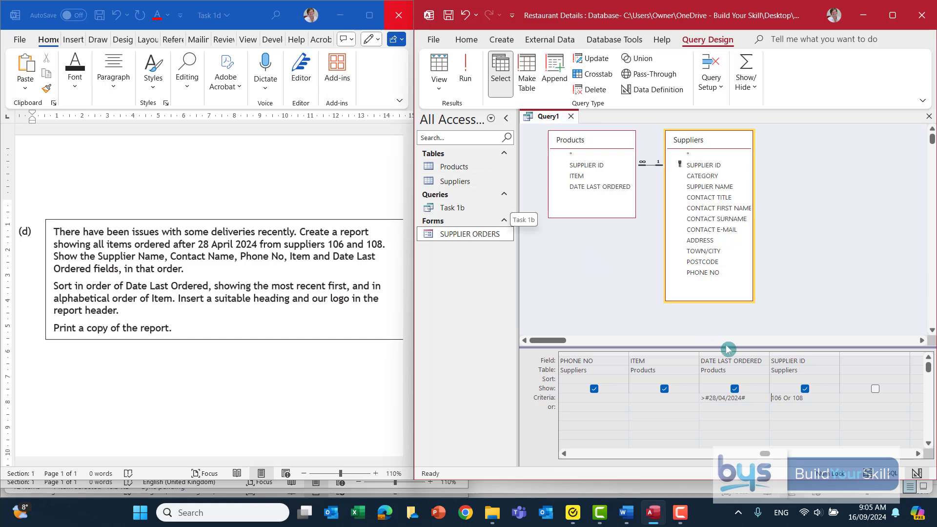
Hide the Supplier ID field from the query output and run the query.
{"action": "left_click", "coordinate": [804, 389]}
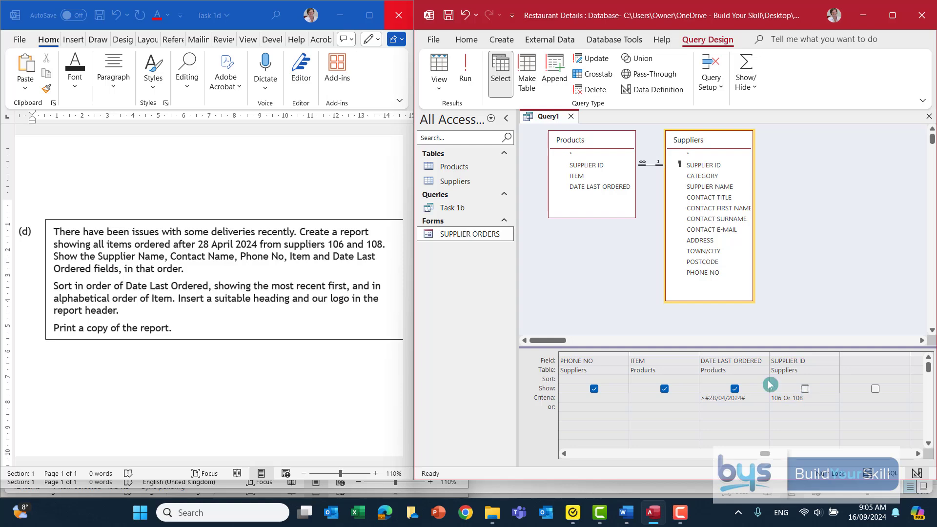
{"action": "left_click", "coordinate": [465, 73]}
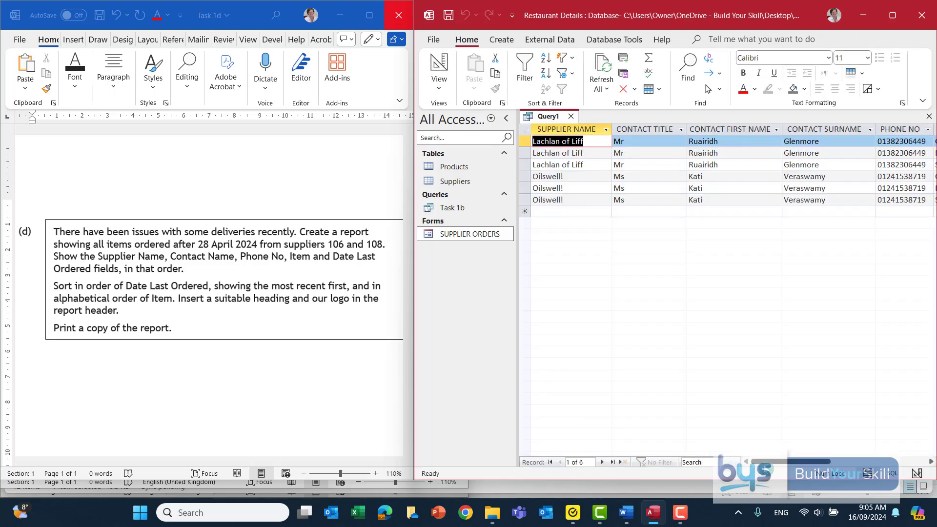
{"action": "mouse_move", "coordinate": [777, 466]}
{"action": "left_mouse_down"}
{"action": "mouse_move", "coordinate": [818, 466]}
{"action": "mouse_move", "coordinate": [788, 469]}
{"action": "left_mouse_up"}
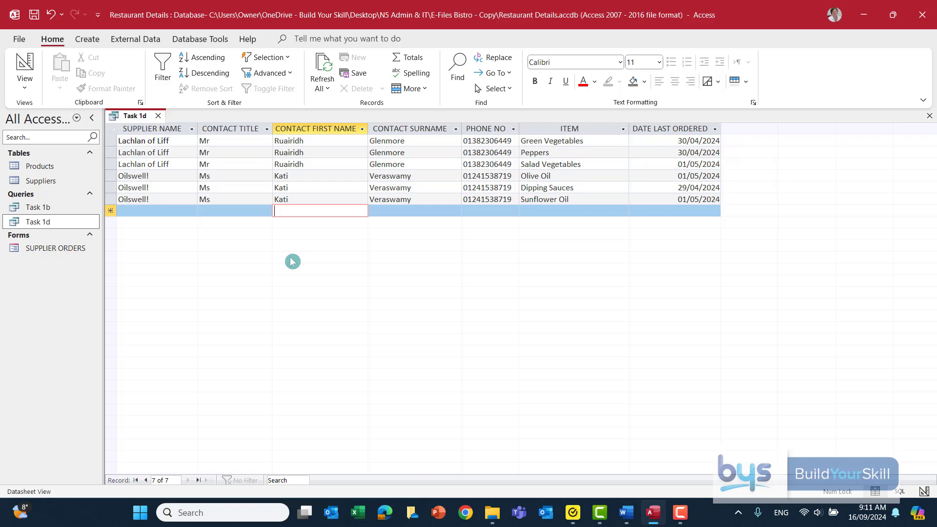
Try sorting Date Last Ordered newest to oldest and Item A to Z directly in the Task 1d datasheet, and remove the sorts.
{"action": "left_click", "coordinate": [715, 132]}
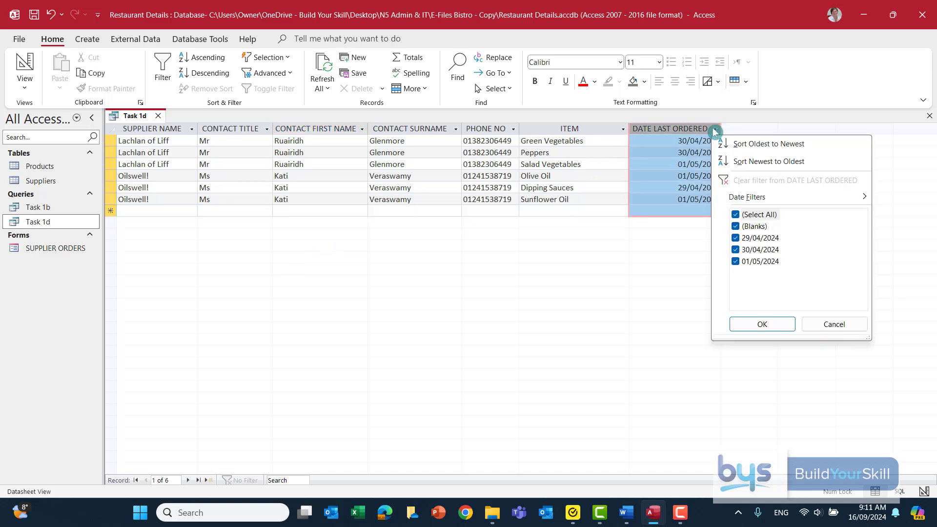
{"action": "left_click", "coordinate": [741, 161]}
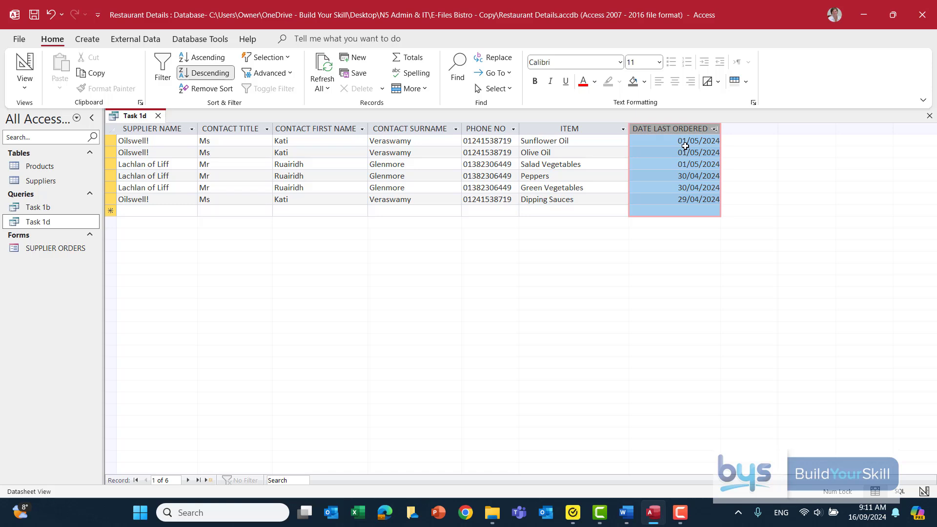
{"action": "left_click", "coordinate": [623, 129]}
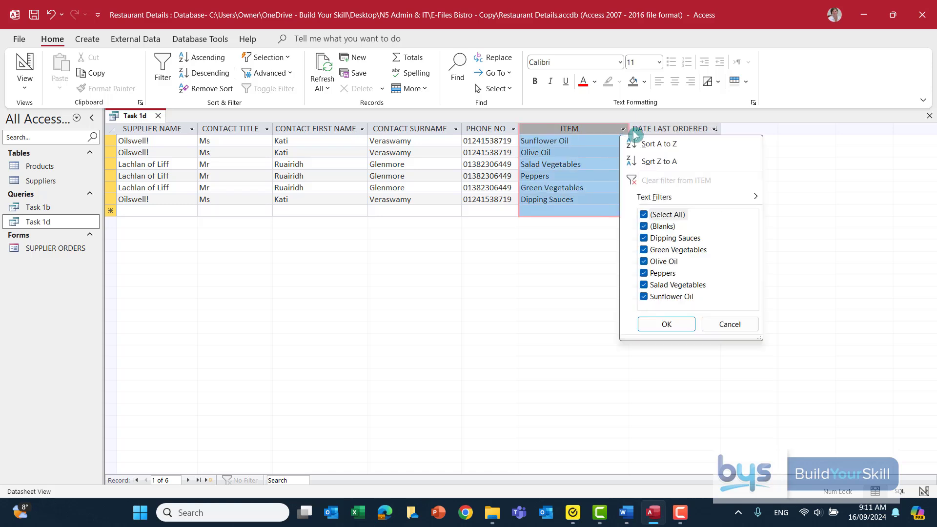
{"action": "left_click", "coordinate": [653, 144]}
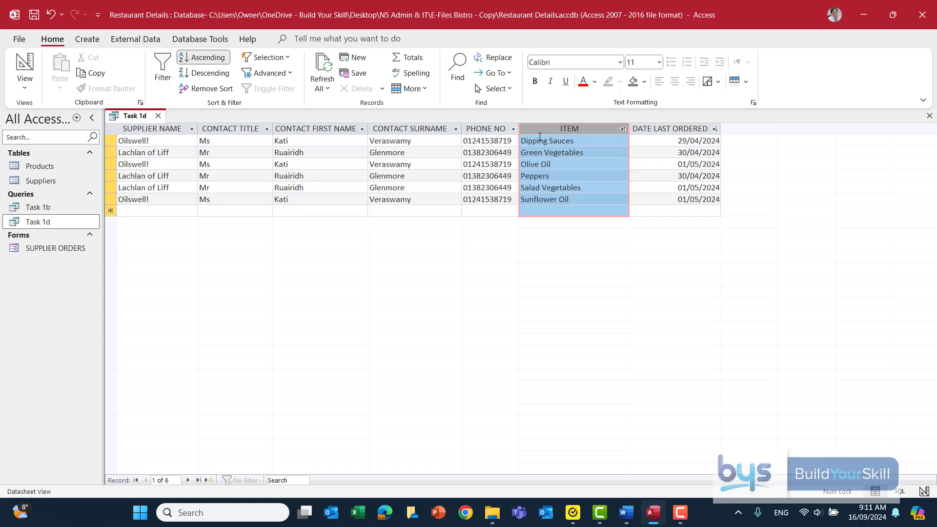
{"action": "left_click", "coordinate": [203, 92]}
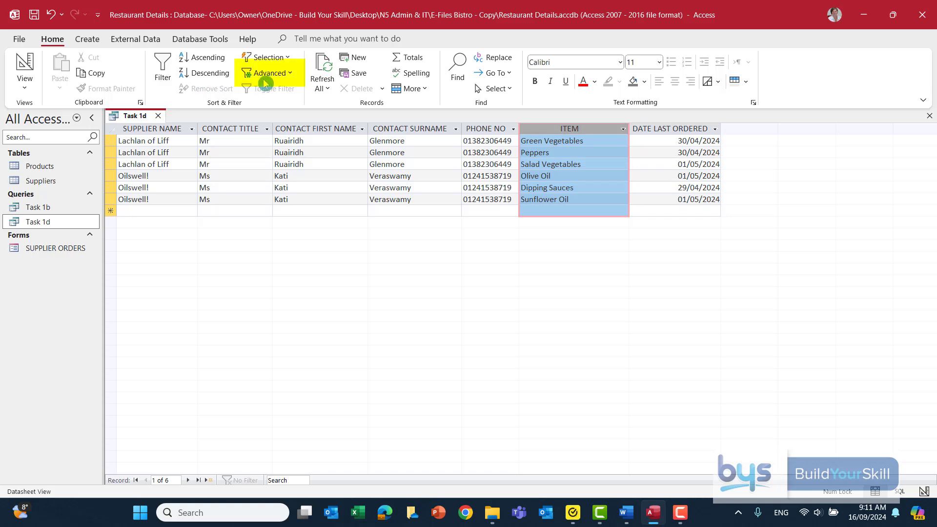
Create an advanced filter/sort for Task 1d and add Date Last Ordered as the first field, sorted Ascending.
{"action": "left_click", "coordinate": [287, 74]}
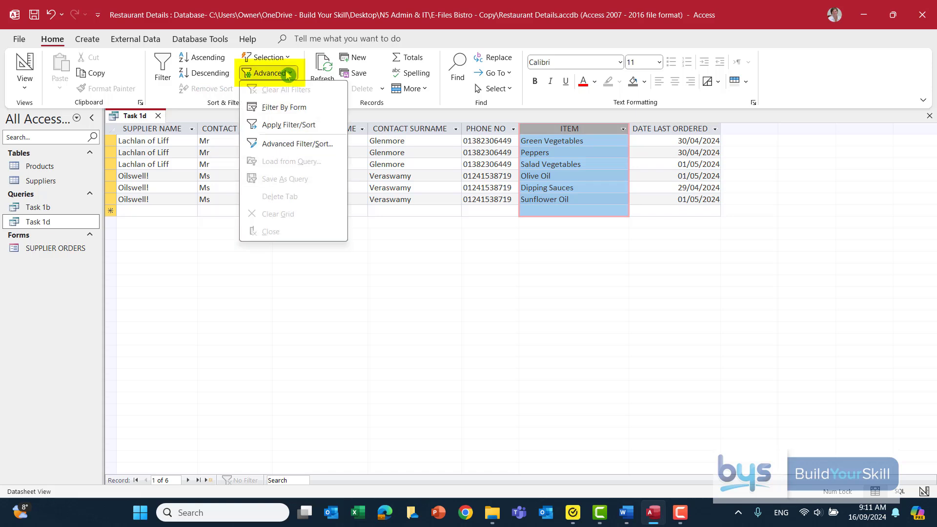
{"action": "left_click", "coordinate": [284, 144]}
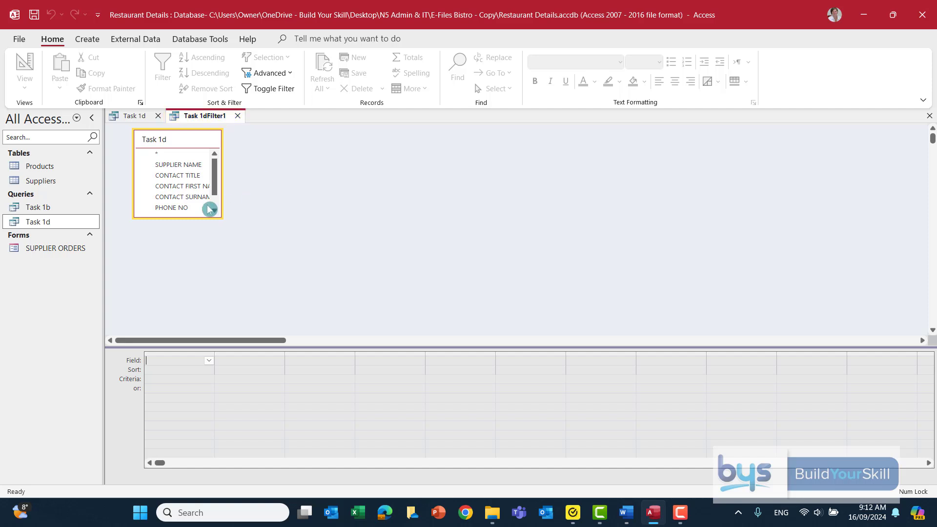
{"action": "left_click_drag", "start_coordinate": [188, 217], "coordinate": [186, 259]}
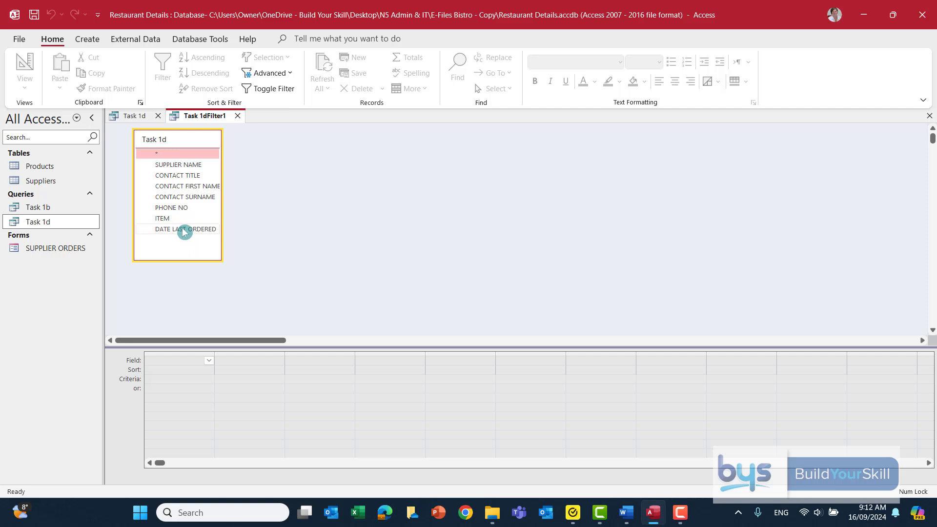
{"action": "double_click", "coordinate": [185, 229]}
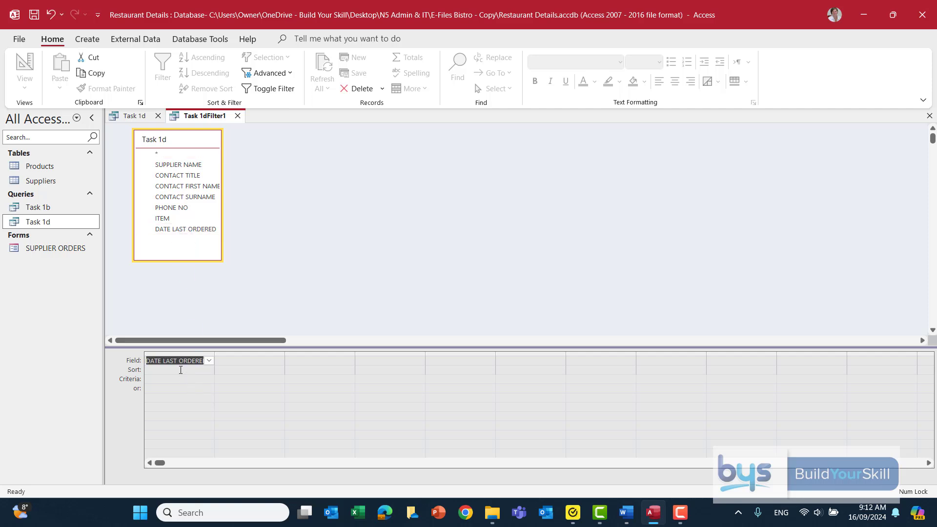
{"action": "left_click", "coordinate": [209, 372]}
{"action": "left_click", "coordinate": [209, 371]}
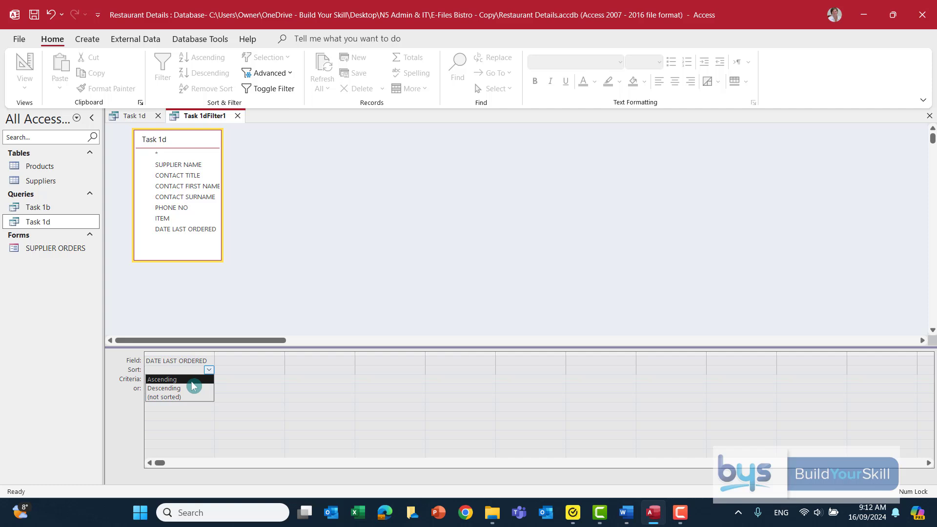
{"action": "left_click", "coordinate": [192, 380]}
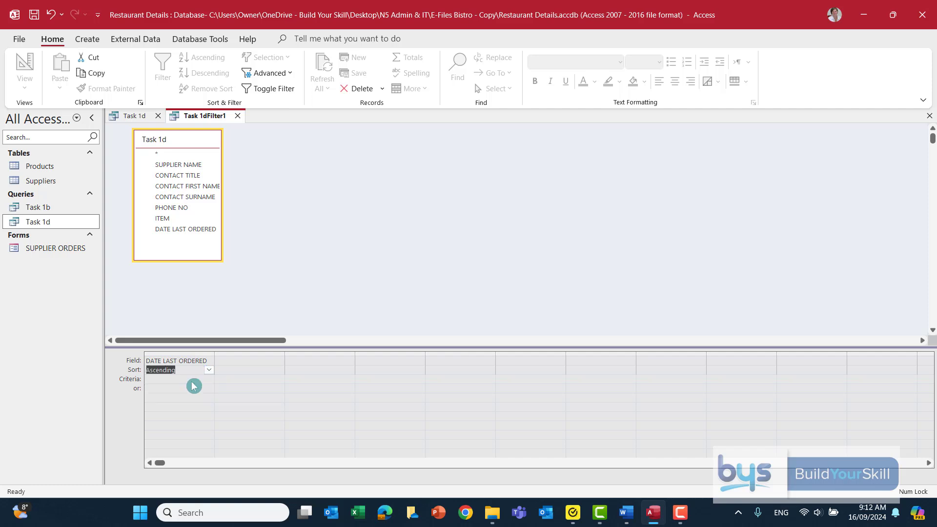
Add Item as the second sort field with Ascending order and apply the advanced sort to Task 1d.
{"action": "left_click", "coordinate": [237, 364]}
{"action": "left_click", "coordinate": [166, 219]}
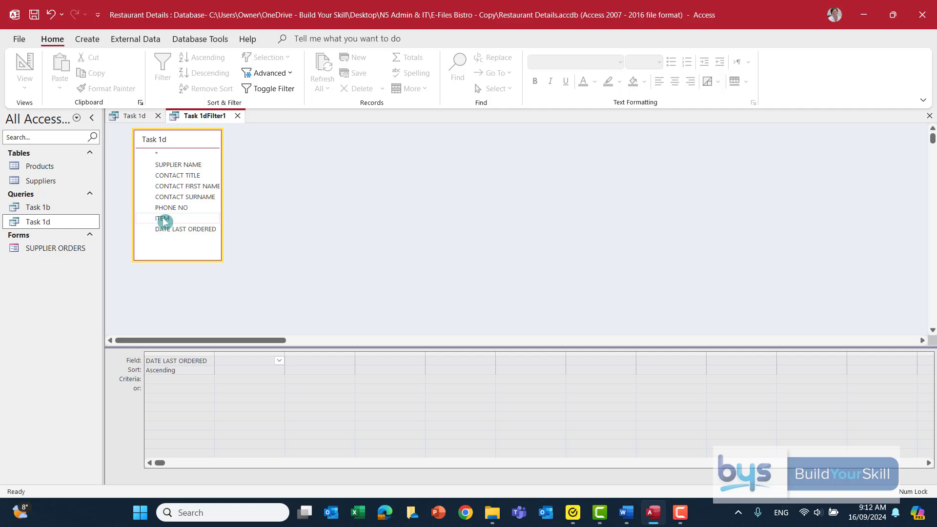
{"action": "double_click", "coordinate": [165, 221]}
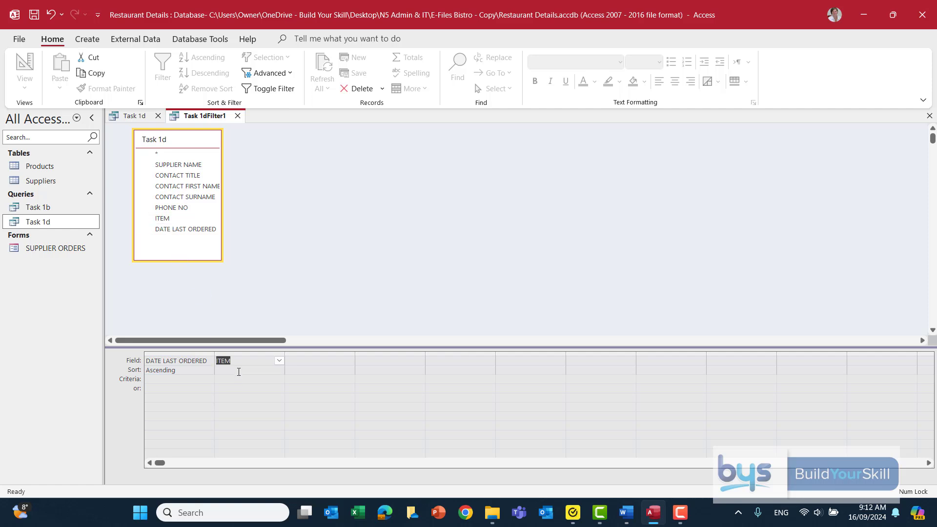
{"action": "left_click", "coordinate": [274, 369]}
{"action": "left_click", "coordinate": [280, 370]}
{"action": "left_click", "coordinate": [246, 381]}
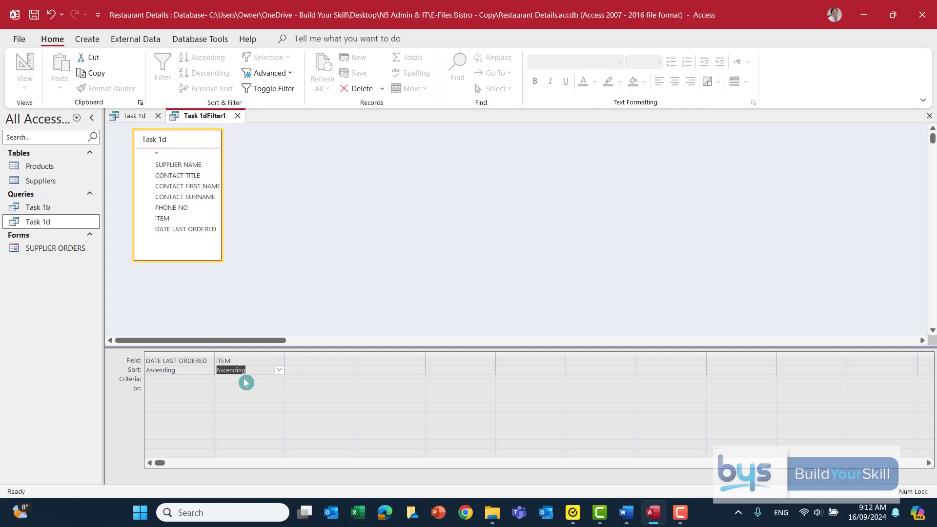
{"action": "left_click", "coordinate": [287, 75]}
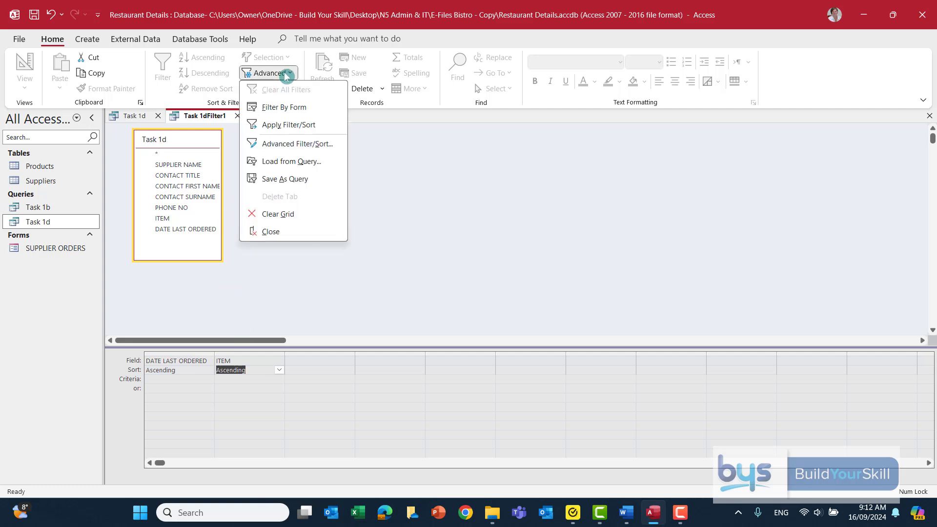
{"action": "left_click", "coordinate": [284, 125]}
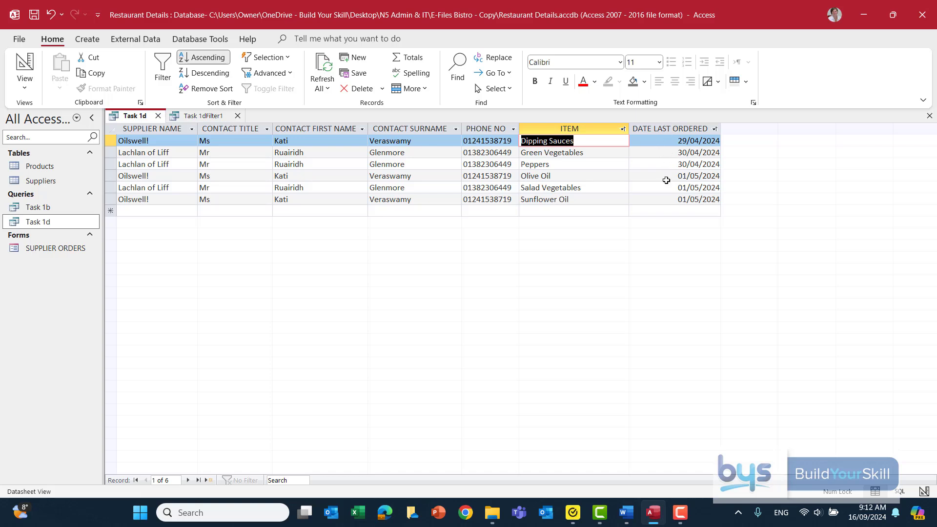
Change the Date Last Ordered sort to Descending in the advanced sort grid and reapply it.
{"action": "left_click", "coordinate": [215, 117]}
{"action": "left_click", "coordinate": [184, 323]}
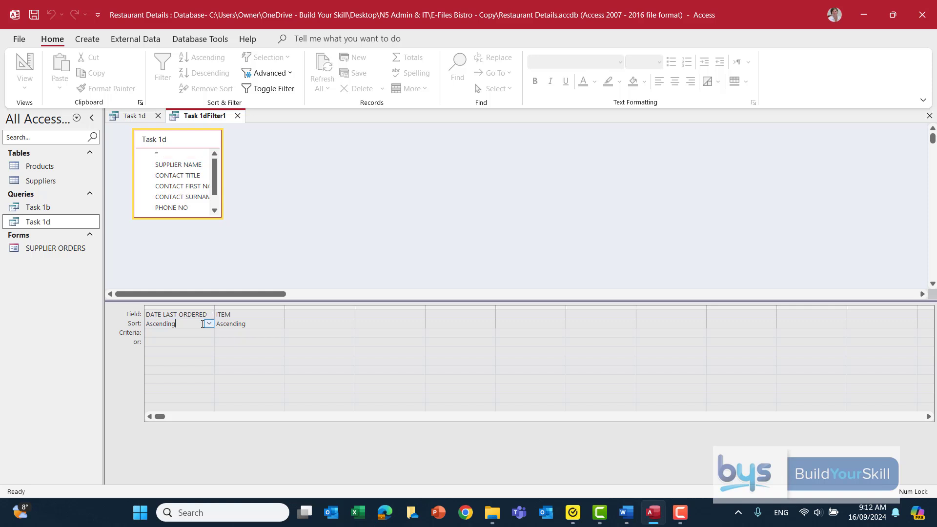
{"action": "left_click", "coordinate": [208, 323]}
{"action": "left_click", "coordinate": [177, 343]}
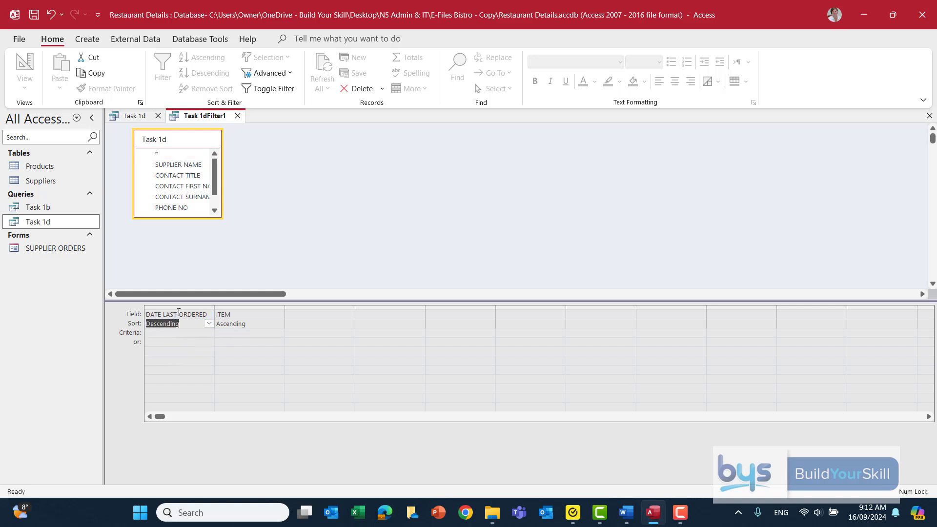
{"action": "left_click", "coordinate": [293, 74]}
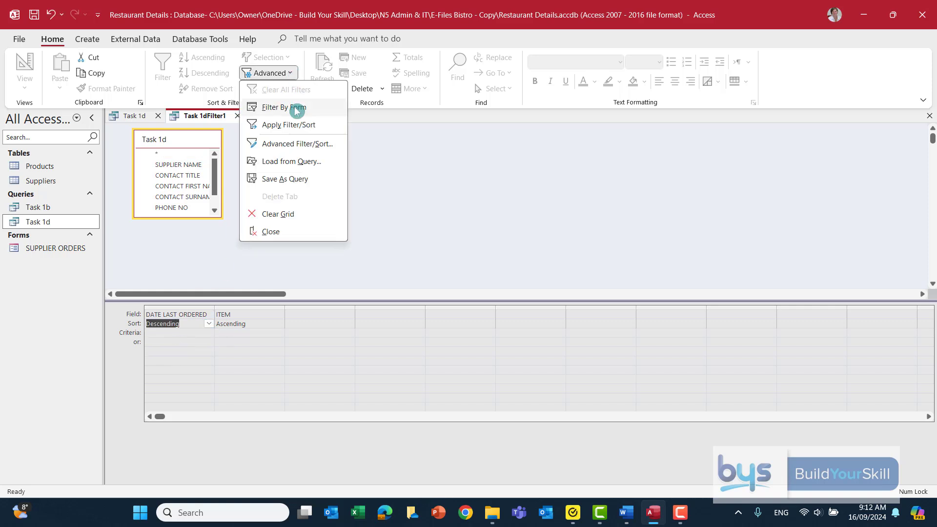
{"action": "left_click", "coordinate": [293, 124]}
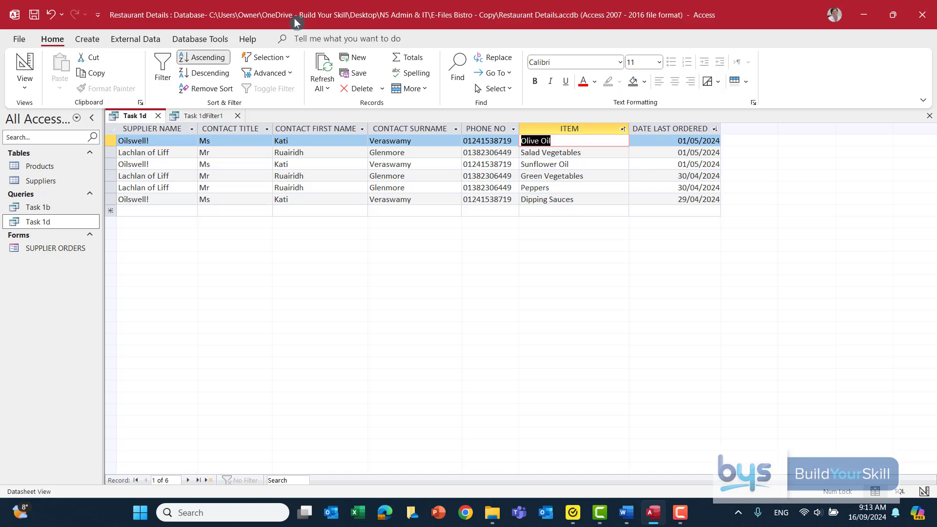
Save the sorted Task 1d query and close it.
{"action": "left_click", "coordinate": [35, 21]}
{"action": "left_click", "coordinate": [159, 116]}
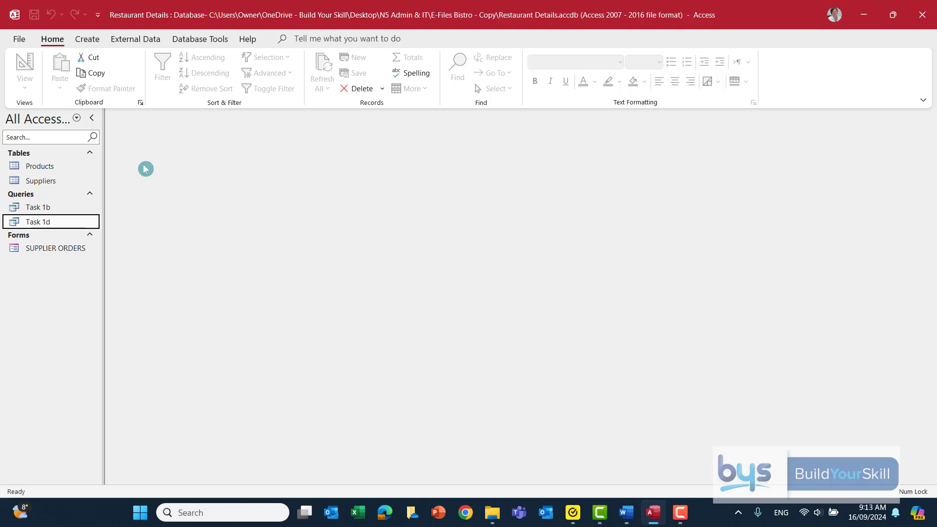
Start a Report Wizard report based on the Task 1d query and include all of its available fields.
{"action": "scroll", "coordinate": [54, 38], "scroll_direction": "down", "scroll_amount": 1}
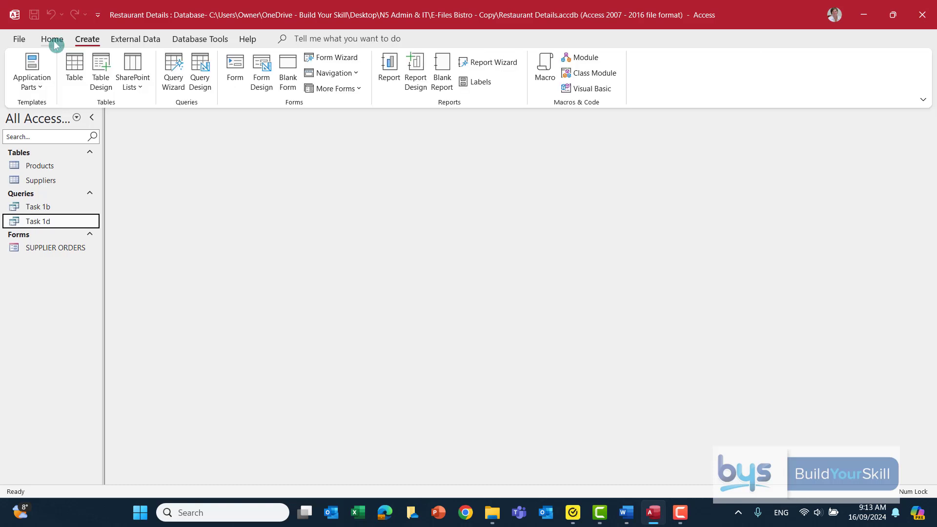
{"action": "scroll", "coordinate": [54, 37], "scroll_direction": "up", "scroll_amount": 1}
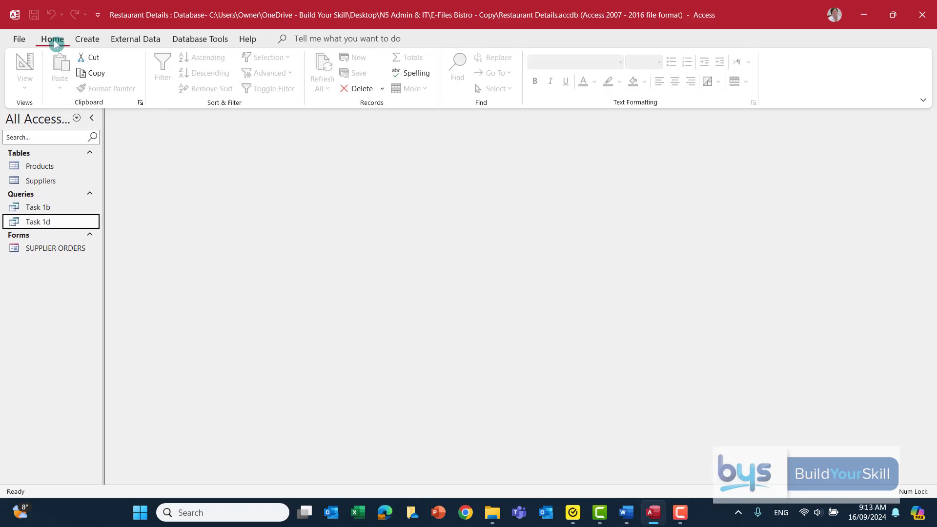
{"action": "left_click", "coordinate": [84, 43]}
{"action": "left_click", "coordinate": [490, 63]}
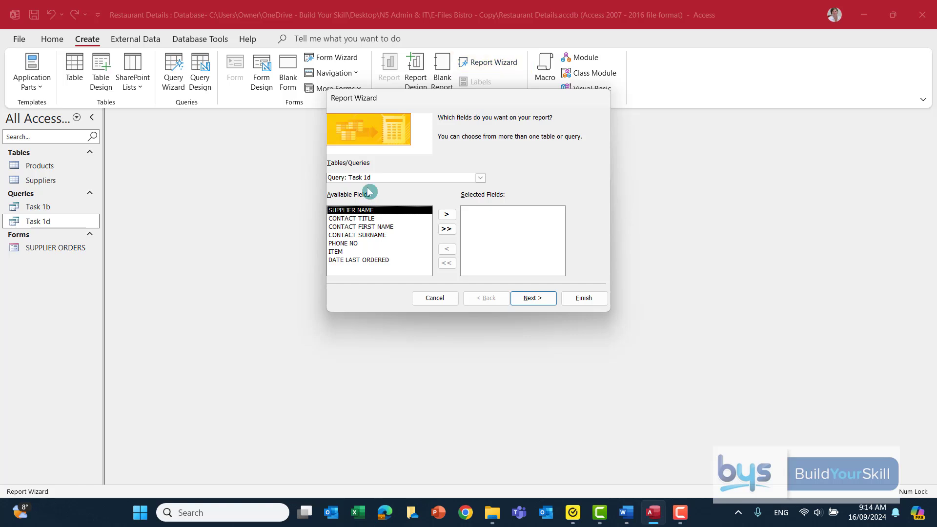
{"action": "left_click", "coordinate": [445, 229]}
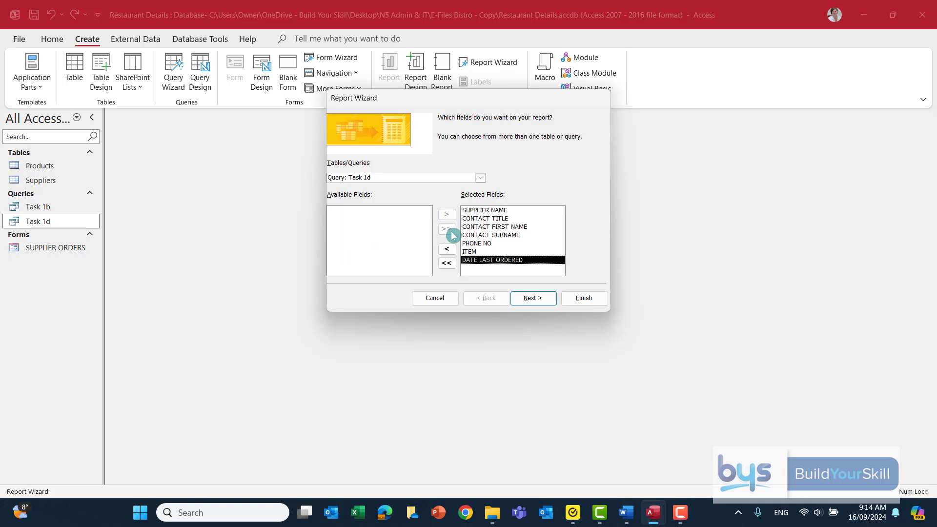
{"action": "left_click", "coordinate": [525, 301]}
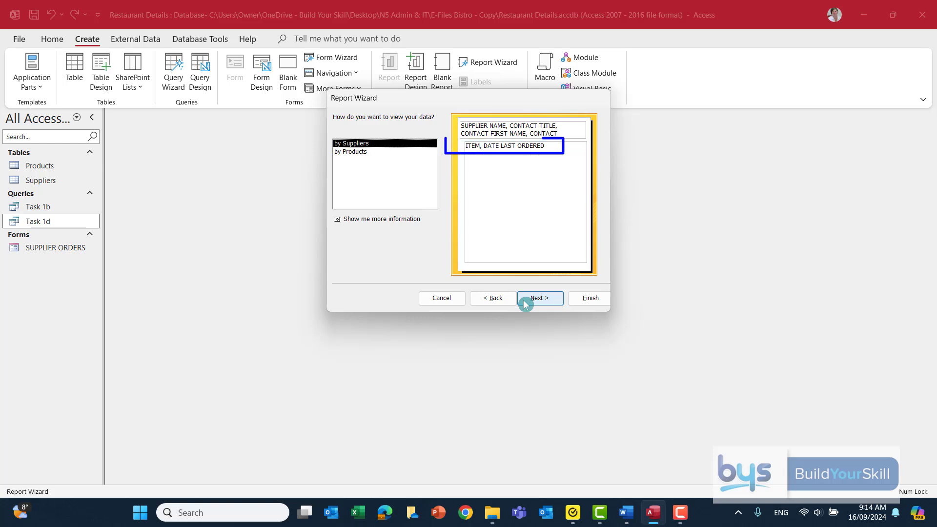
View the report data by Products, add no grouping or sorting, and accept the Tabular layout in Portrait orientation.
{"action": "left_click", "coordinate": [349, 152]}
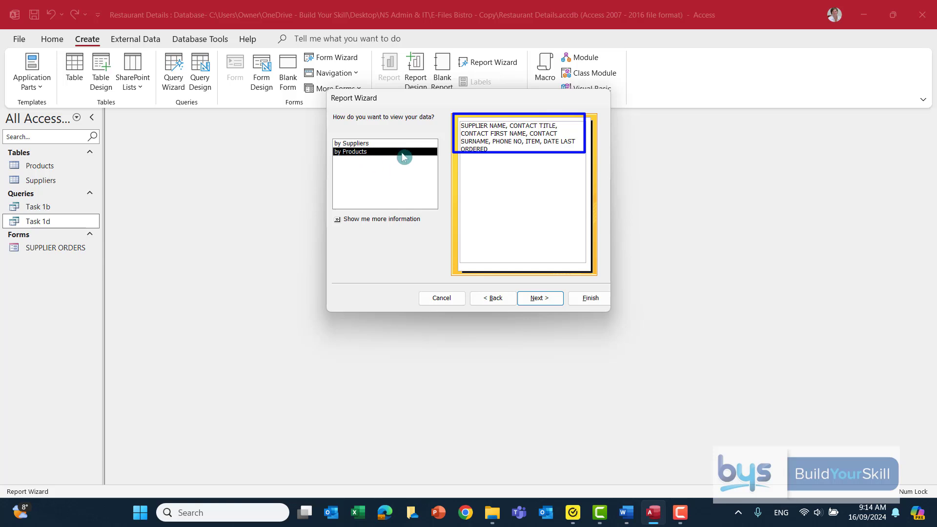
{"action": "left_click", "coordinate": [352, 143]}
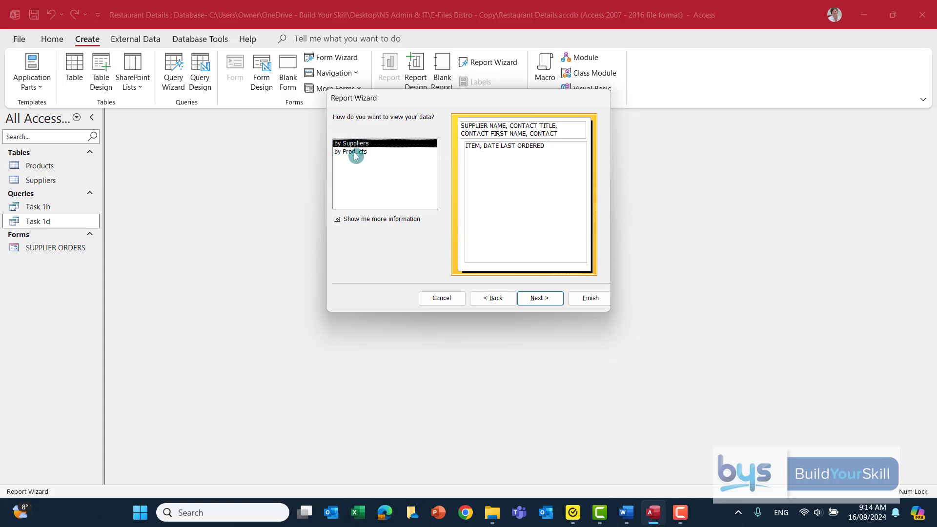
{"action": "left_click", "coordinate": [356, 154]}
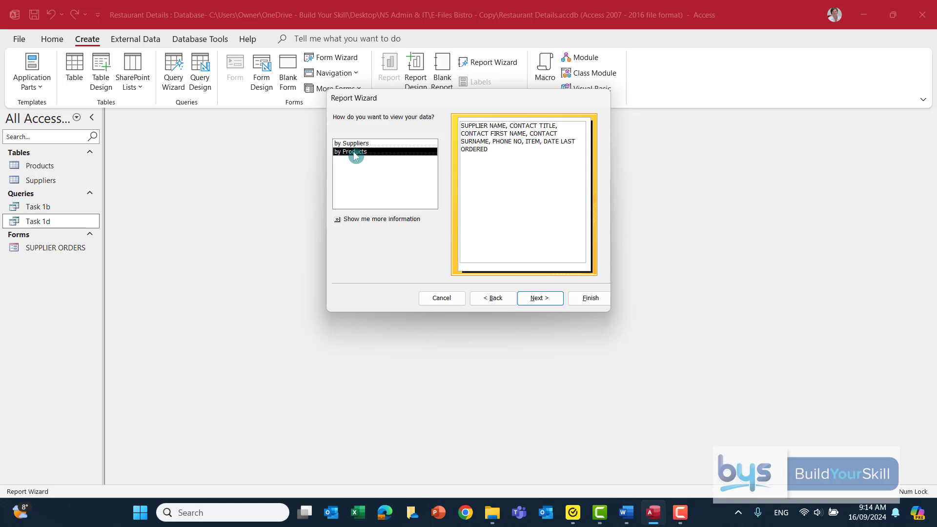
{"action": "left_click", "coordinate": [534, 303]}
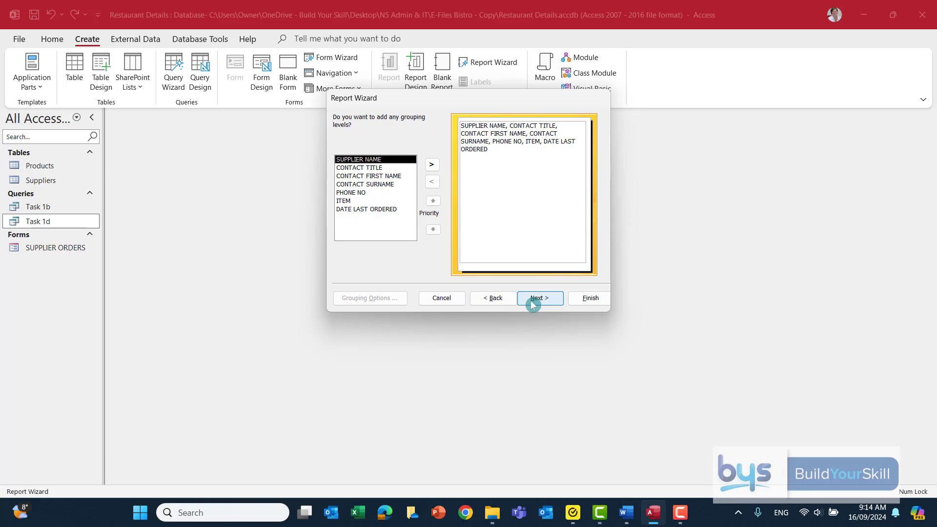
{"action": "left_click", "coordinate": [534, 303]}
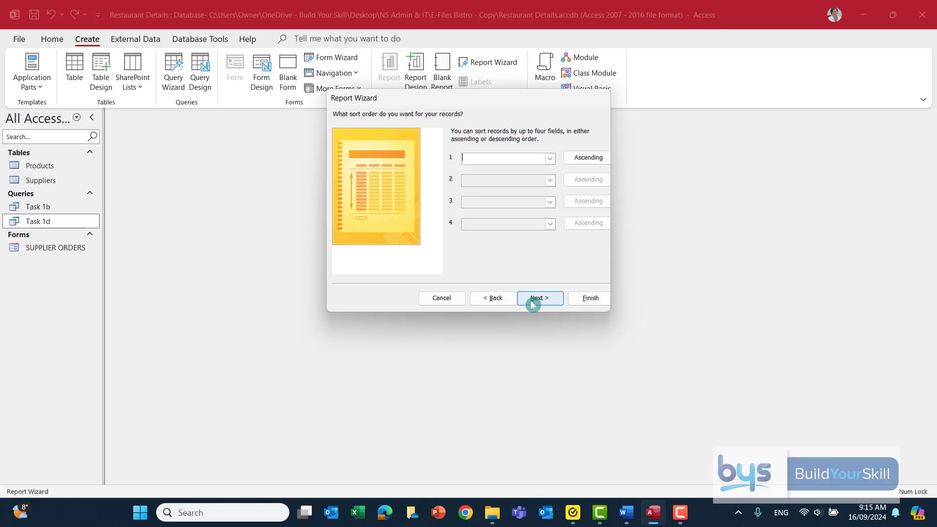
{"action": "left_click", "coordinate": [532, 301]}
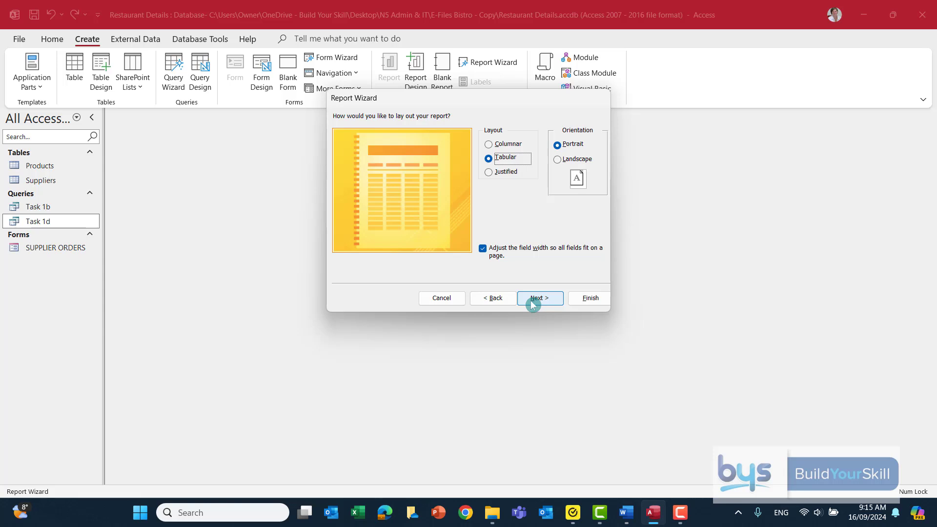
{"action": "left_click", "coordinate": [532, 301]}
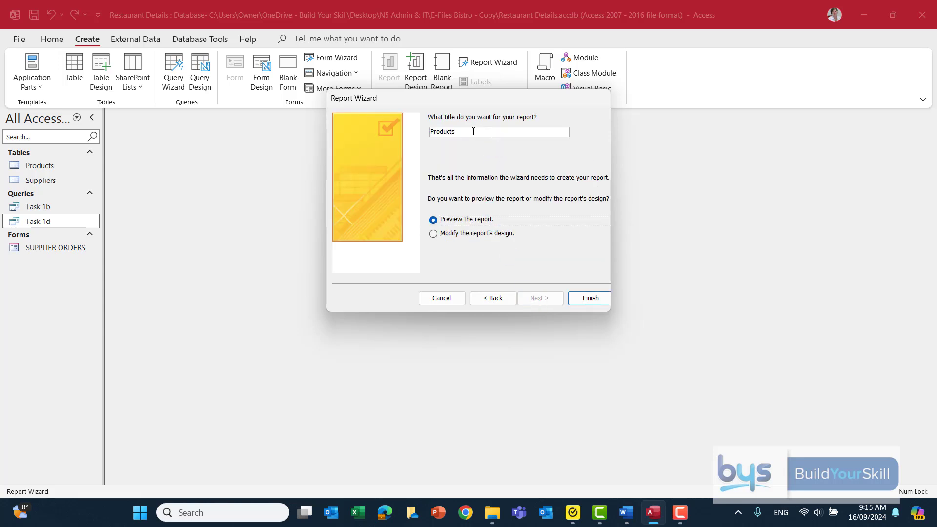
Title the report "ITEMS ORDERED AFTER 28/04/2024 FROM SUPPLIERS 106 AND 108".
{"action": "left_click_drag", "start_coordinate": [470, 131], "coordinate": [427, 131]}
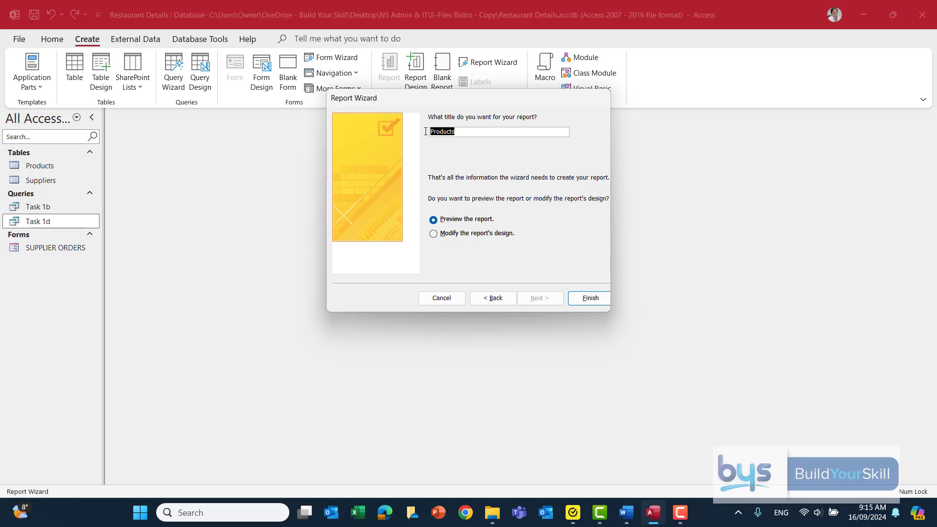
{"action": "key", "text": "Caps_Lock"}
{"action": "type", "text": "ITE"}
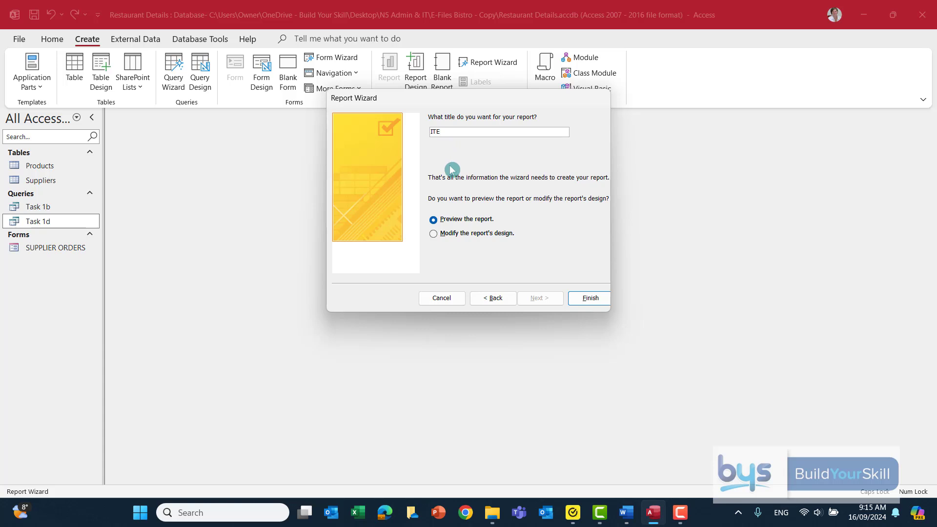
{"action": "type", "text": "MS ORDERED AFTER 28/04/2024 FROM"}
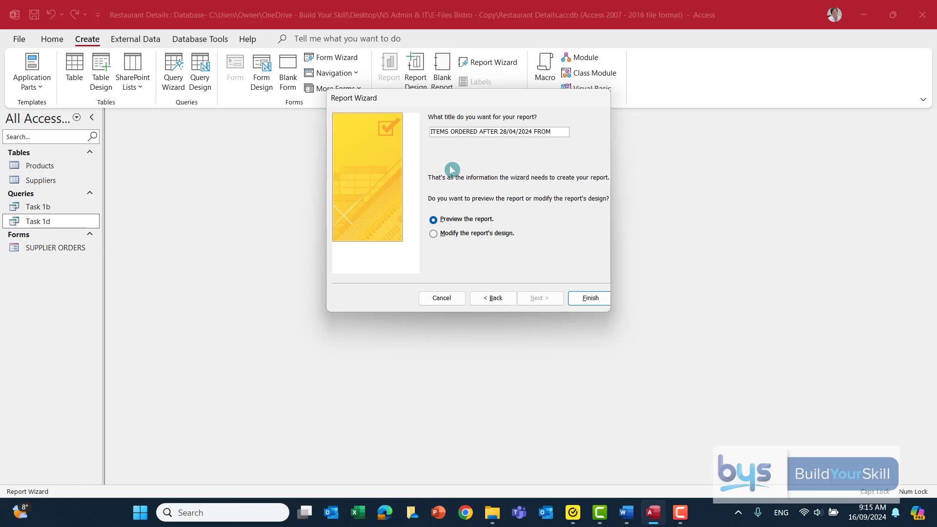
{"action": "type", "text": " SUPPLIERS"}
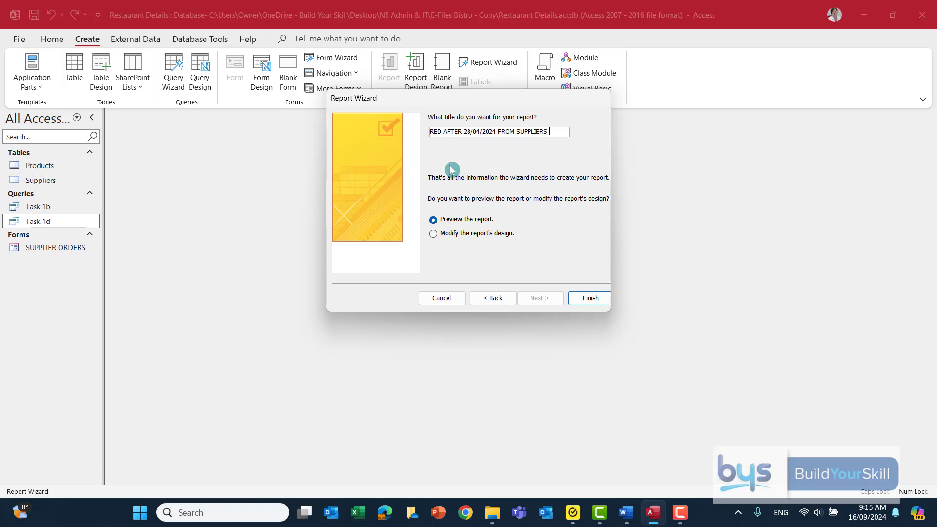
{"action": "type", "text": " 106 AND 10"}
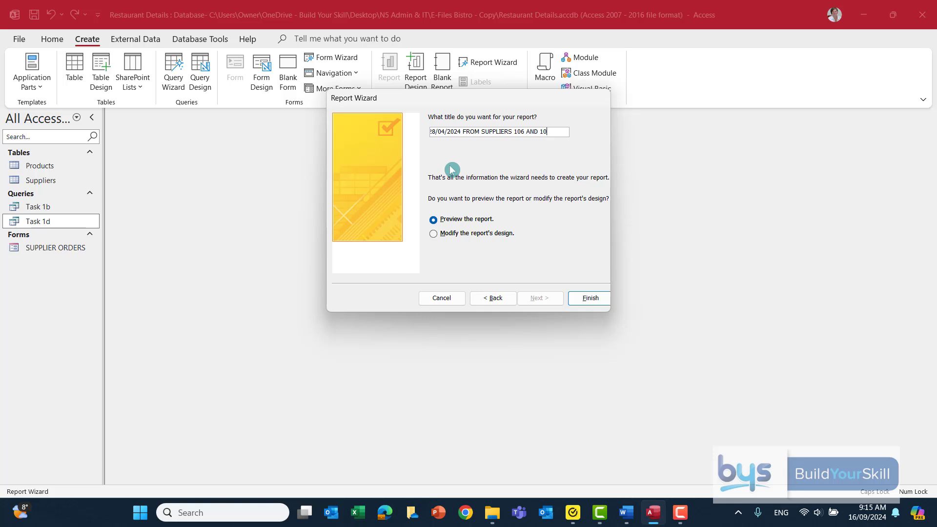
{"action": "type", "text": "8"}
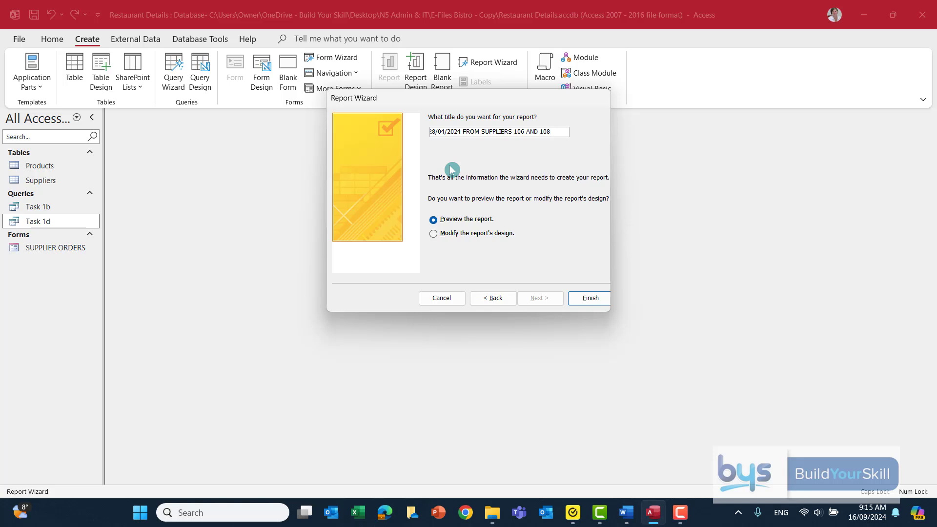
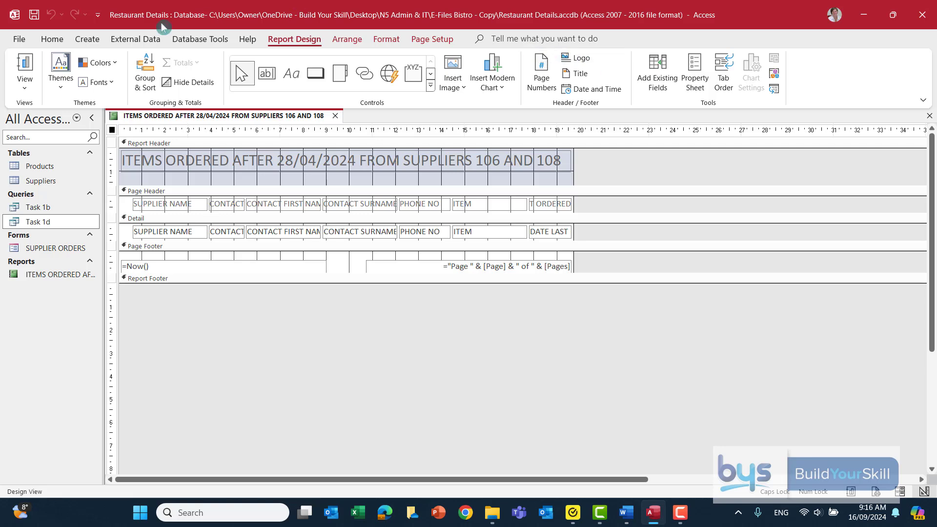
Switch the report to Layout View and resize the Date Last Ordered heading and values so both show in full.
{"action": "left_click", "coordinate": [25, 93]}
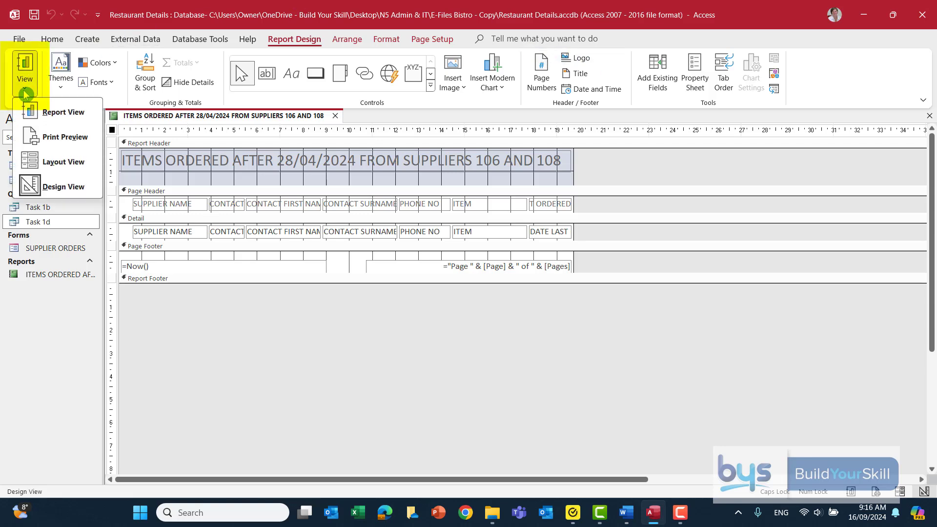
{"action": "left_click", "coordinate": [67, 167]}
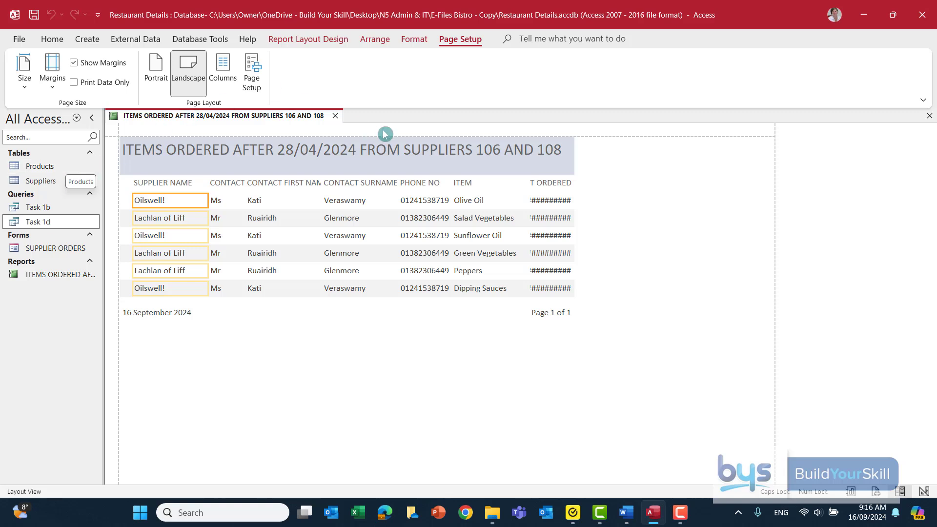
{"action": "left_click", "coordinate": [545, 184]}
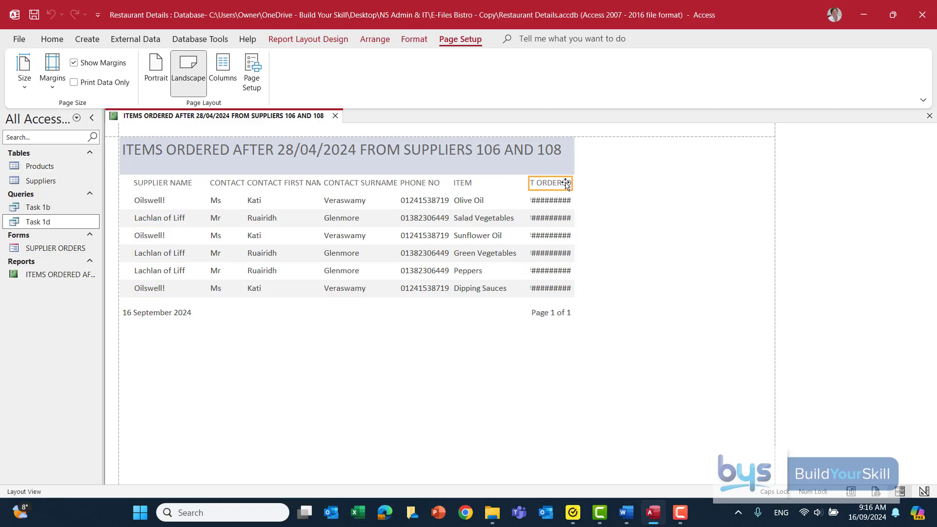
{"action": "left_click_drag", "start_coordinate": [573, 183], "coordinate": [617, 170]}
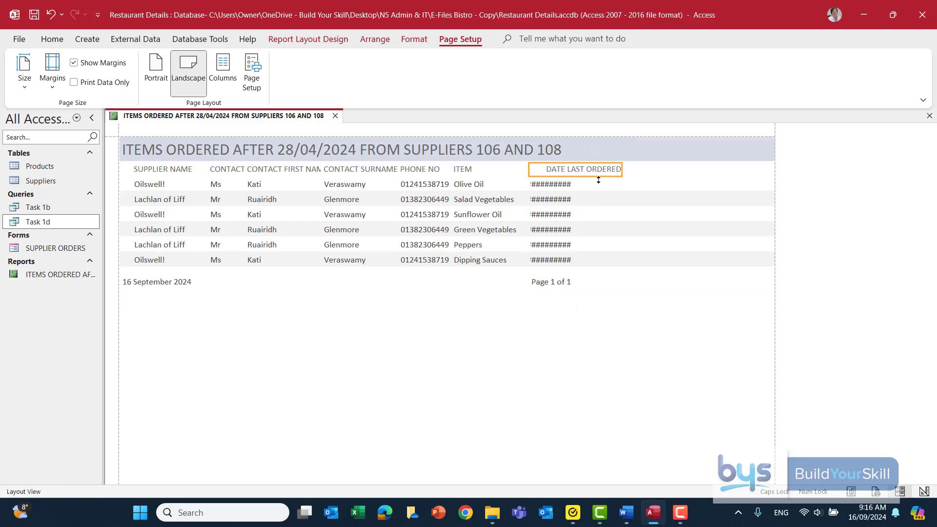
{"action": "left_click", "coordinate": [558, 188]}
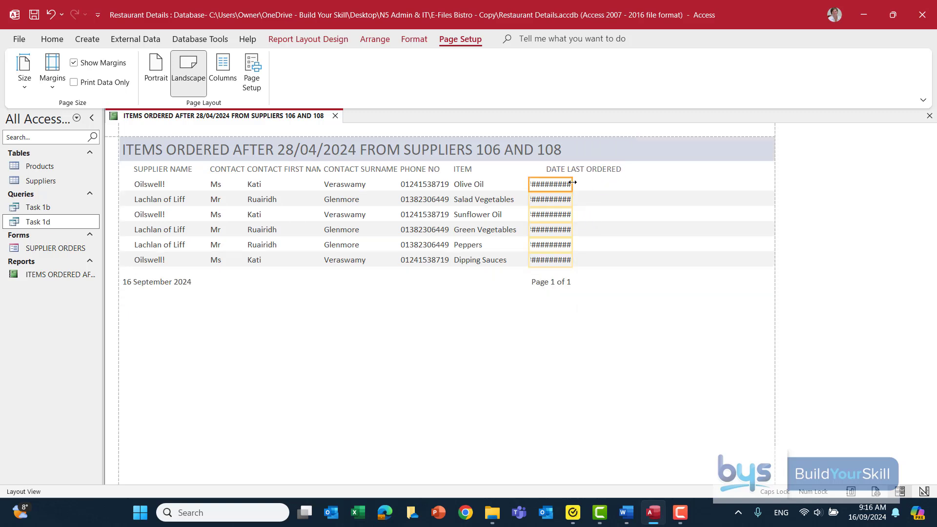
{"action": "left_click_drag", "start_coordinate": [572, 185], "coordinate": [617, 190]}
{"action": "left_click_drag", "start_coordinate": [529, 187], "coordinate": [544, 188]}
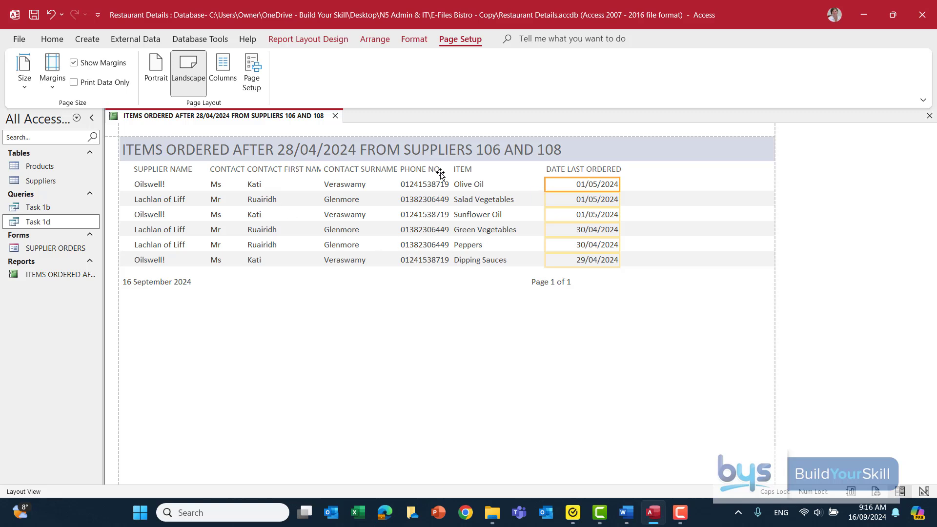
{"action": "left_click", "coordinate": [467, 170]}
{"action": "left_click", "coordinate": [468, 169]}
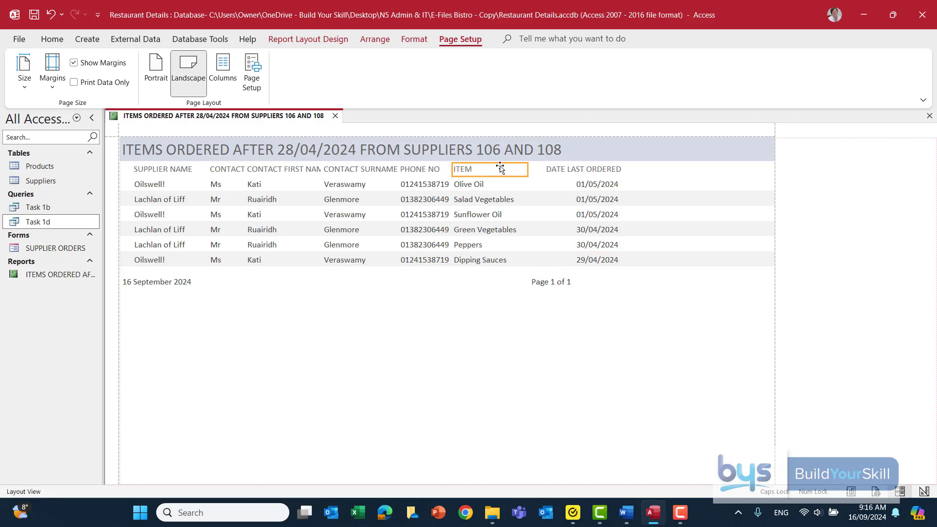
{"action": "left_click_drag", "start_coordinate": [500, 167], "coordinate": [534, 165]}
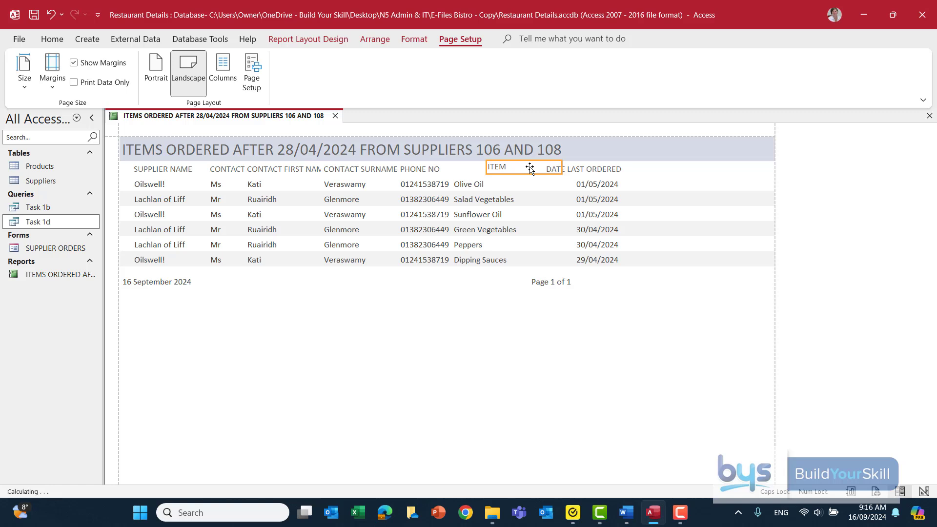
{"action": "key", "text": "ctrl+z"}
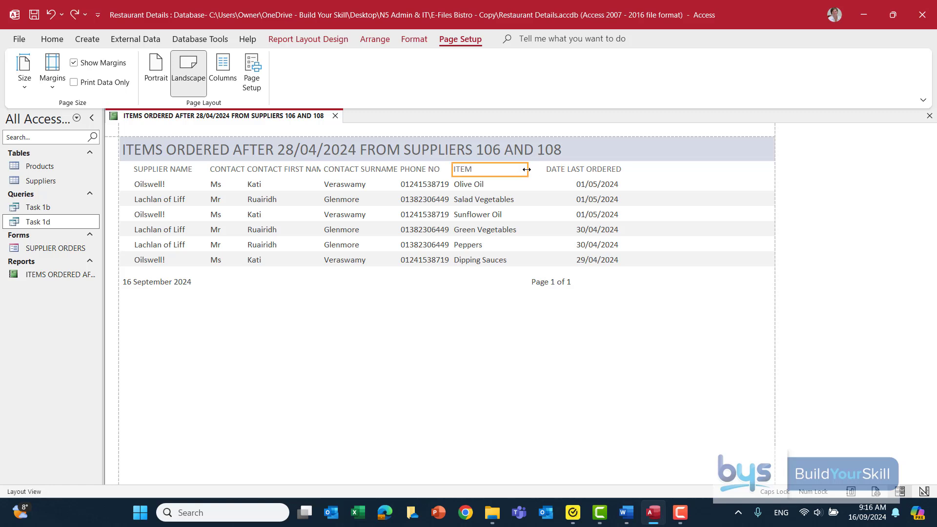
Shift the headings and values of Item and Phone No towards Date Last Ordered to make room after Contact Surname.
{"action": "left_click_drag", "start_coordinate": [526, 169], "coordinate": [542, 170]}
{"action": "left_click_drag", "start_coordinate": [451, 170], "coordinate": [488, 184]}
{"action": "left_click", "coordinate": [477, 188]}
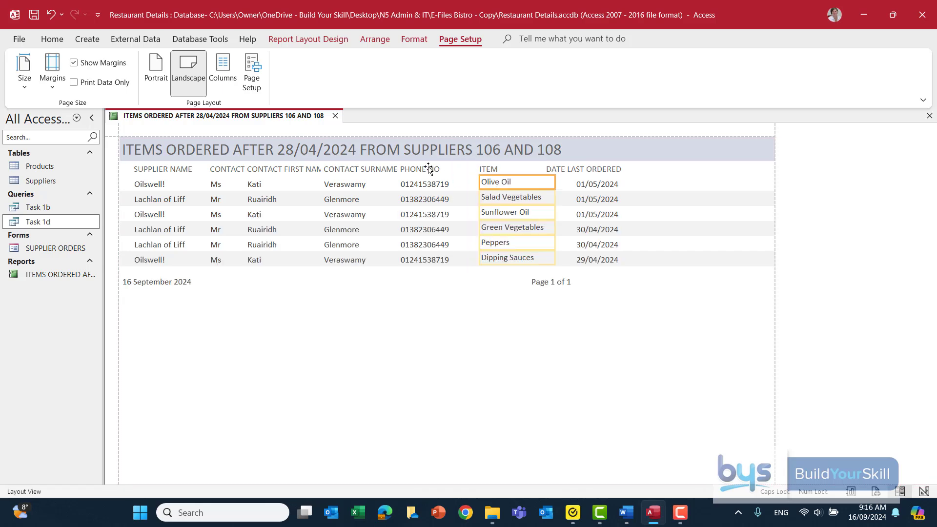
{"action": "left_click", "coordinate": [429, 169]}
{"action": "left_click_drag", "start_coordinate": [428, 169], "coordinate": [462, 188]}
{"action": "left_click", "coordinate": [441, 192]}
Shift the Contact Surname heading and values towards Phone No and widen the Contact First Name heading to show its full text.
{"action": "left_click", "coordinate": [395, 170]}
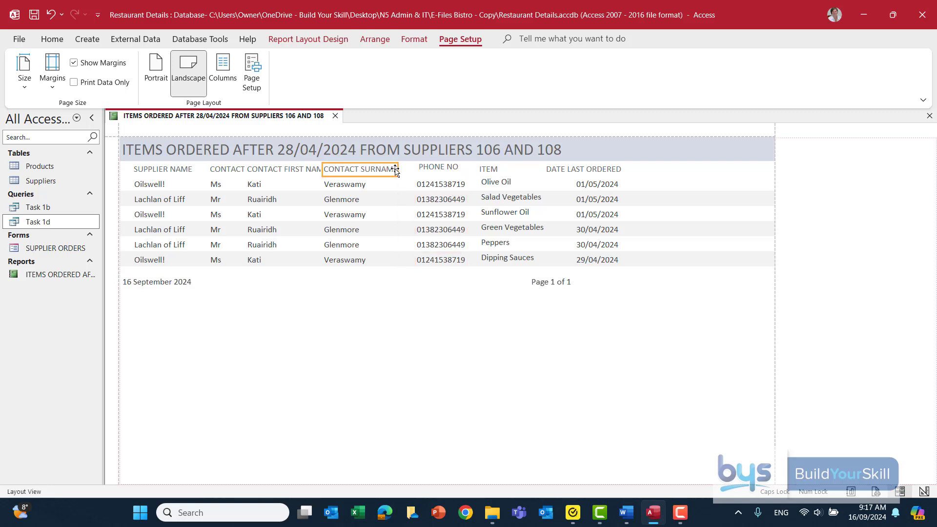
{"action": "left_click_drag", "start_coordinate": [395, 170], "coordinate": [332, 170]}
{"action": "left_click", "coordinate": [376, 184]}
{"action": "left_click", "coordinate": [301, 168]}
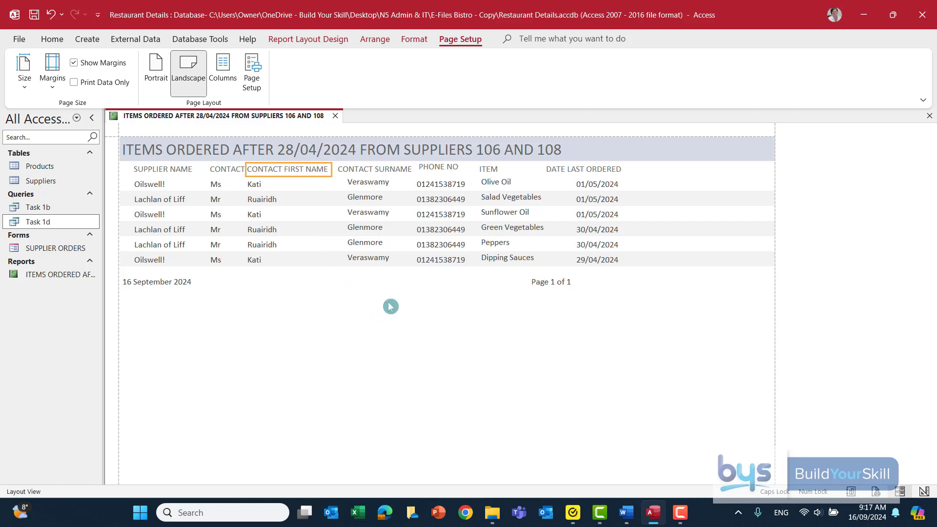
{"action": "left_click", "coordinate": [336, 329]}
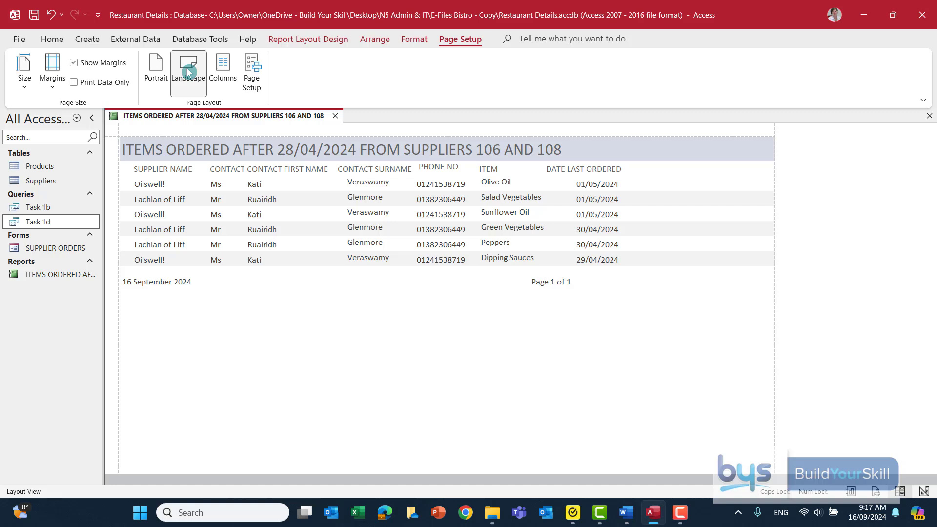
Switch the report from Layout View to Design View.
{"action": "left_click", "coordinate": [47, 41]}
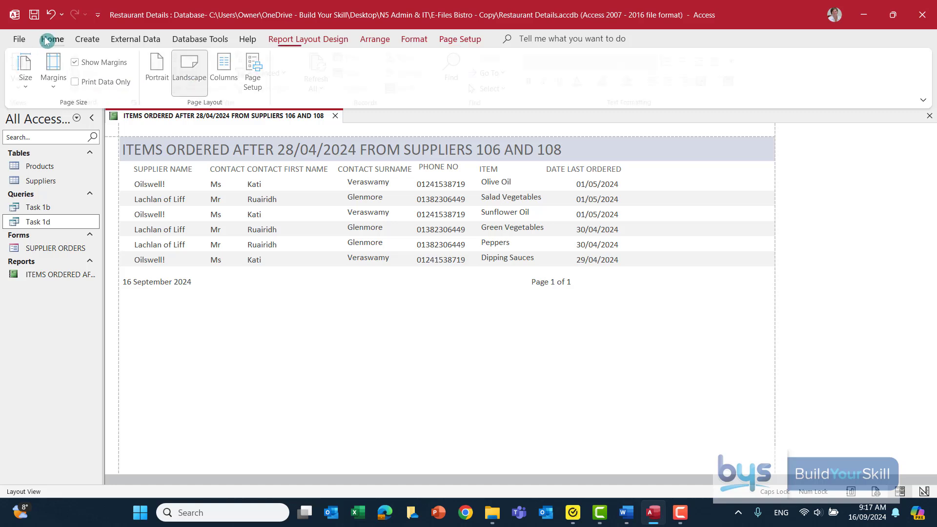
{"action": "left_click", "coordinate": [24, 90]}
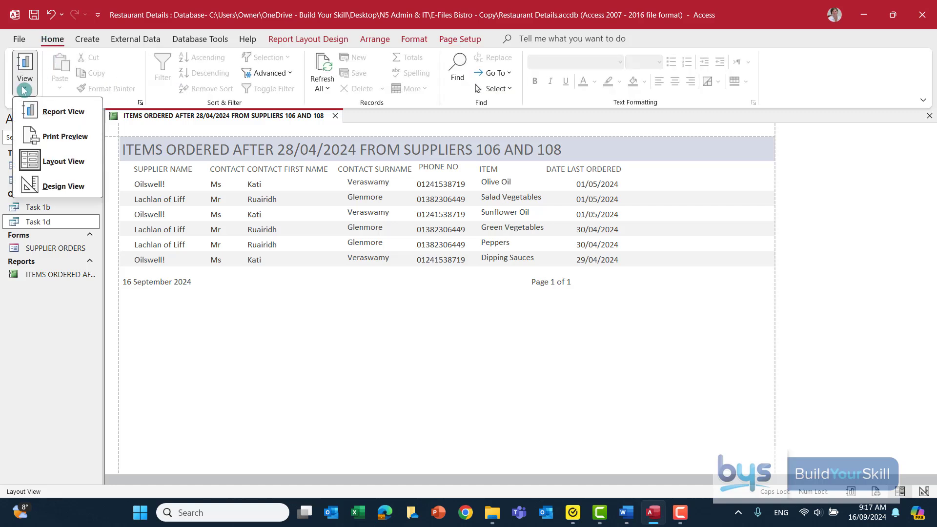
{"action": "left_click", "coordinate": [45, 190]}
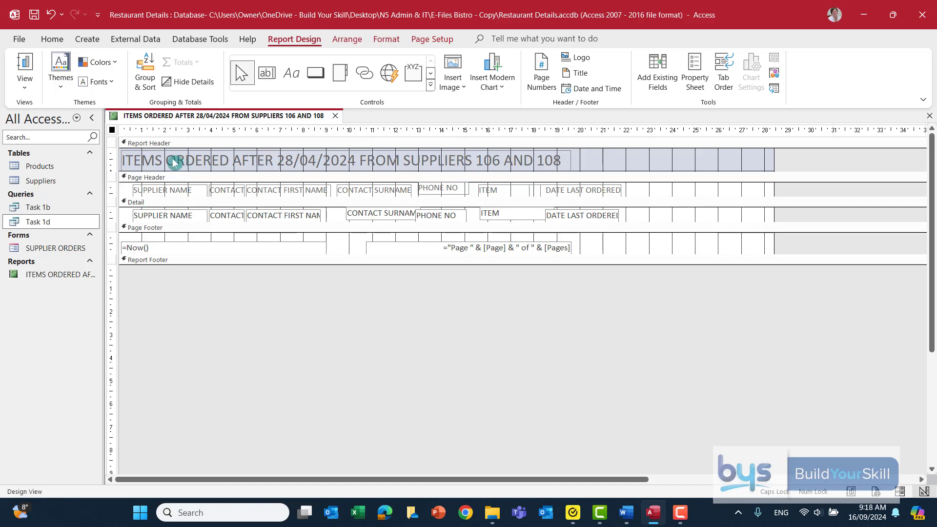
Increase the height of the Report Header section in Design View and move the report title down within it.
{"action": "left_click", "coordinate": [24, 86]}
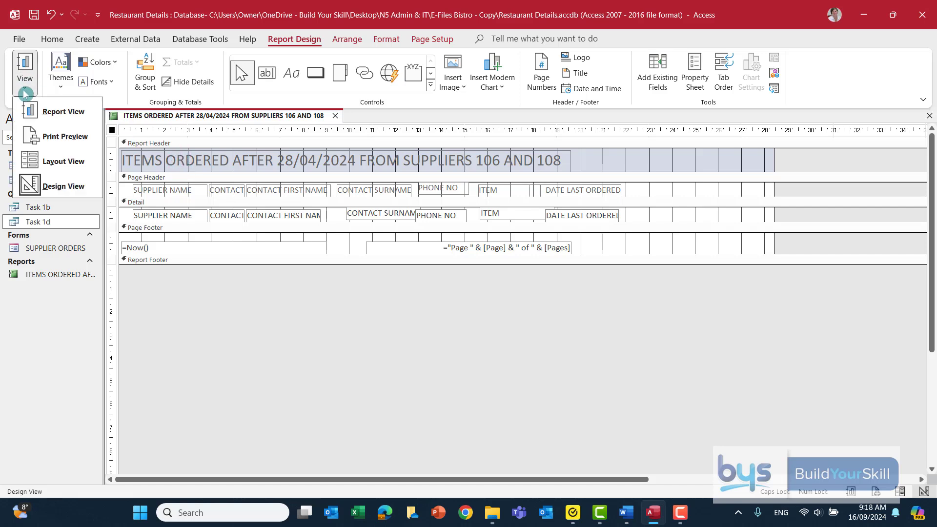
{"action": "left_click", "coordinate": [63, 189]}
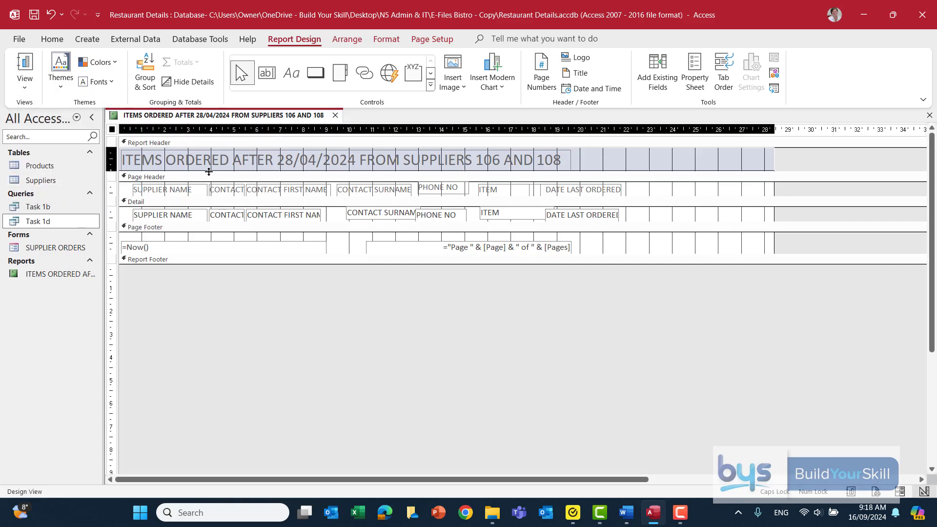
{"action": "left_click_drag", "start_coordinate": [209, 172], "coordinate": [212, 190]}
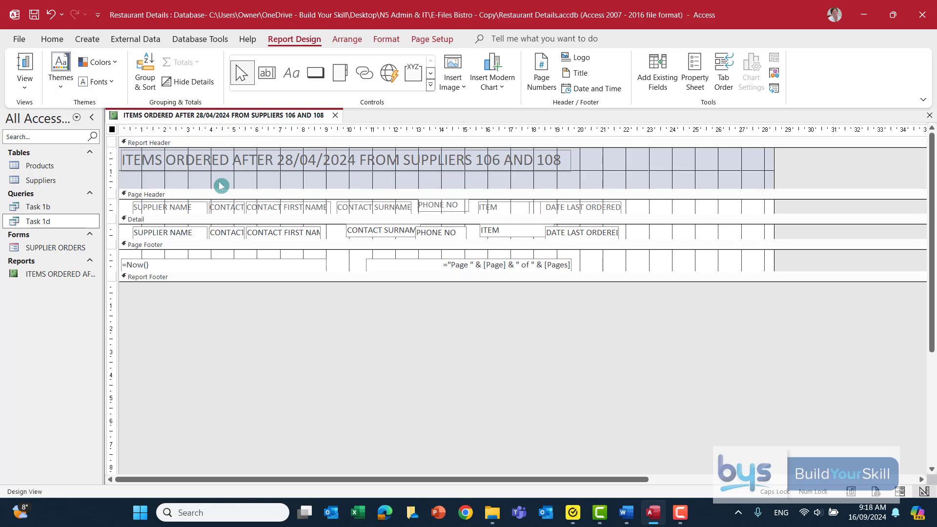
{"action": "left_click", "coordinate": [239, 163]}
{"action": "left_click_drag", "start_coordinate": [238, 152], "coordinate": [240, 170]}
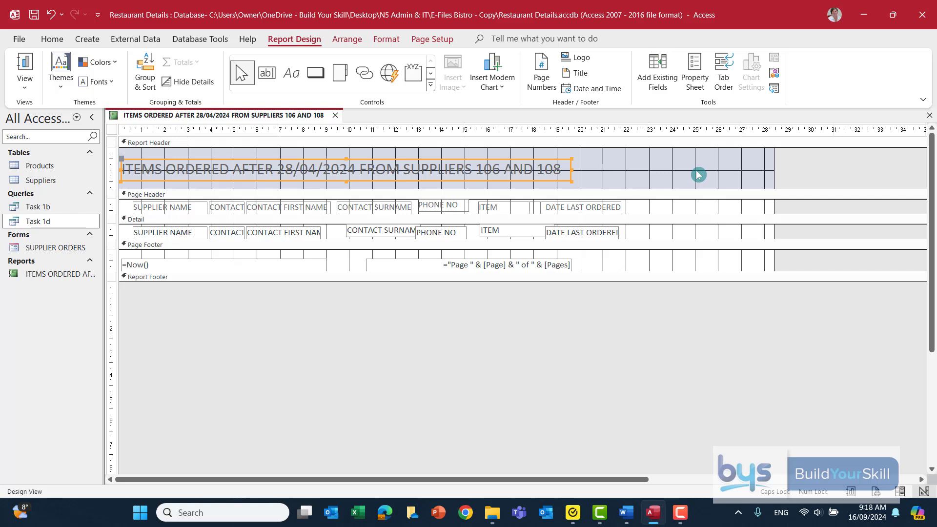
Insert The Teckle Wee Bistro Logo image, about 3.4 cm wide, after the title in the Report Header and display the report in Report View.
{"action": "left_click", "coordinate": [617, 167]}
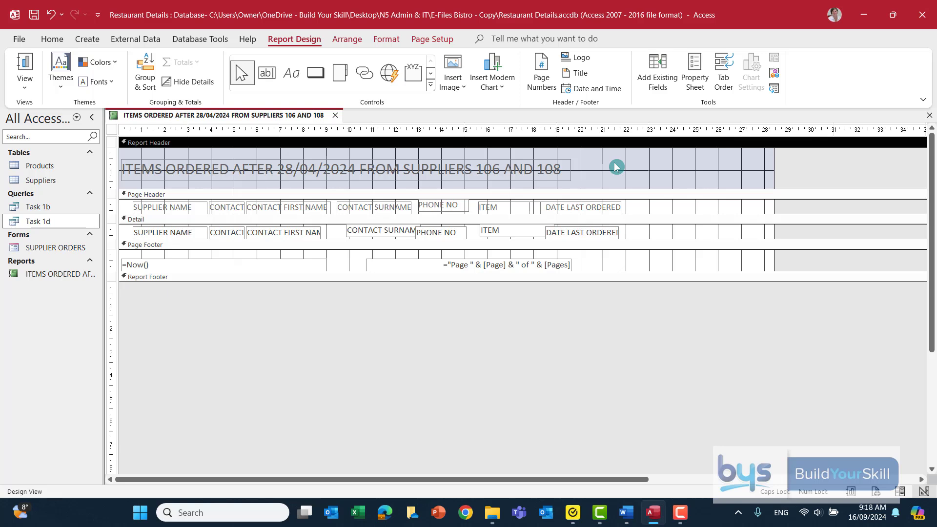
{"action": "left_click", "coordinate": [458, 91]}
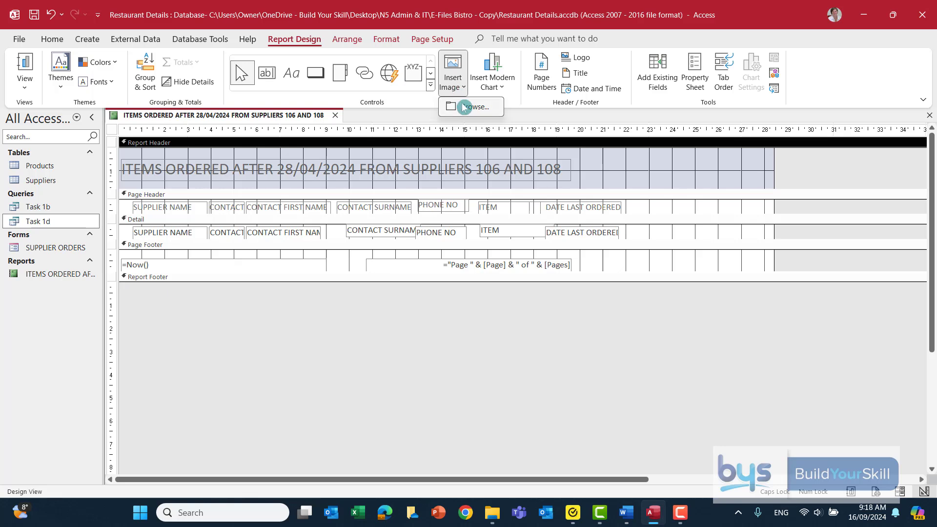
{"action": "left_click", "coordinate": [467, 106]}
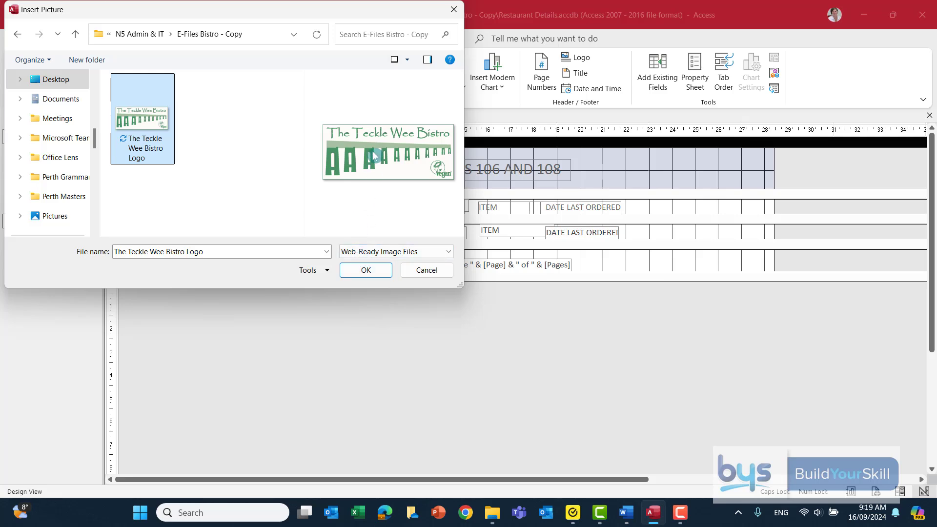
{"action": "left_click", "coordinate": [366, 270]}
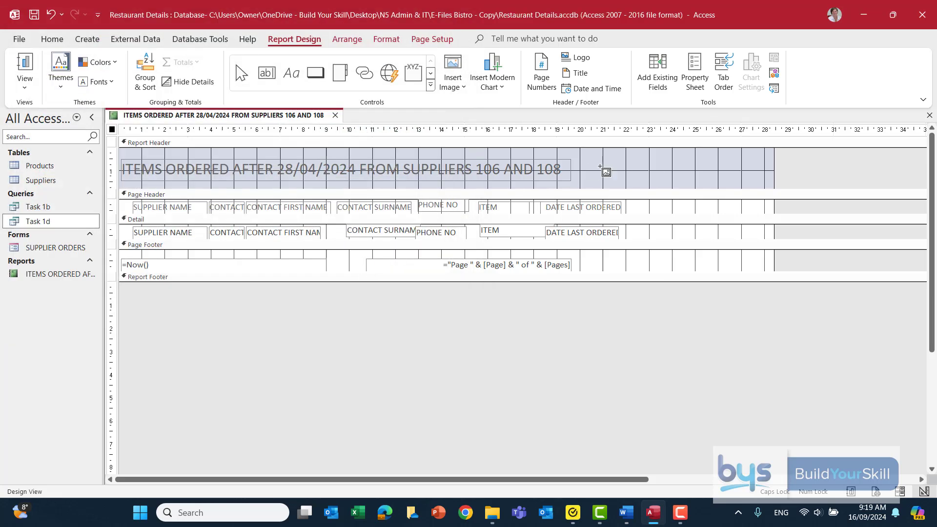
{"action": "left_click_drag", "start_coordinate": [591, 151], "coordinate": [668, 182]}
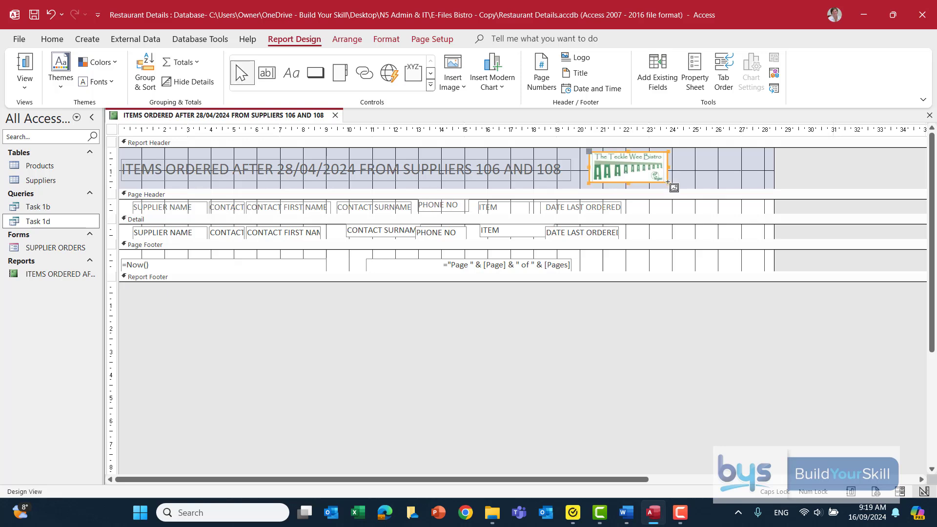
{"action": "left_click", "coordinate": [25, 82]}
{"action": "left_click", "coordinate": [47, 111]}
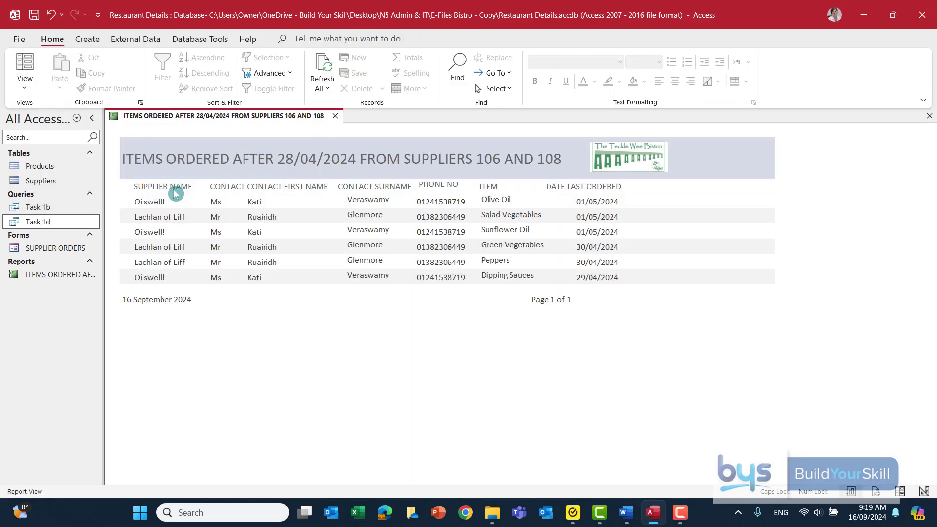